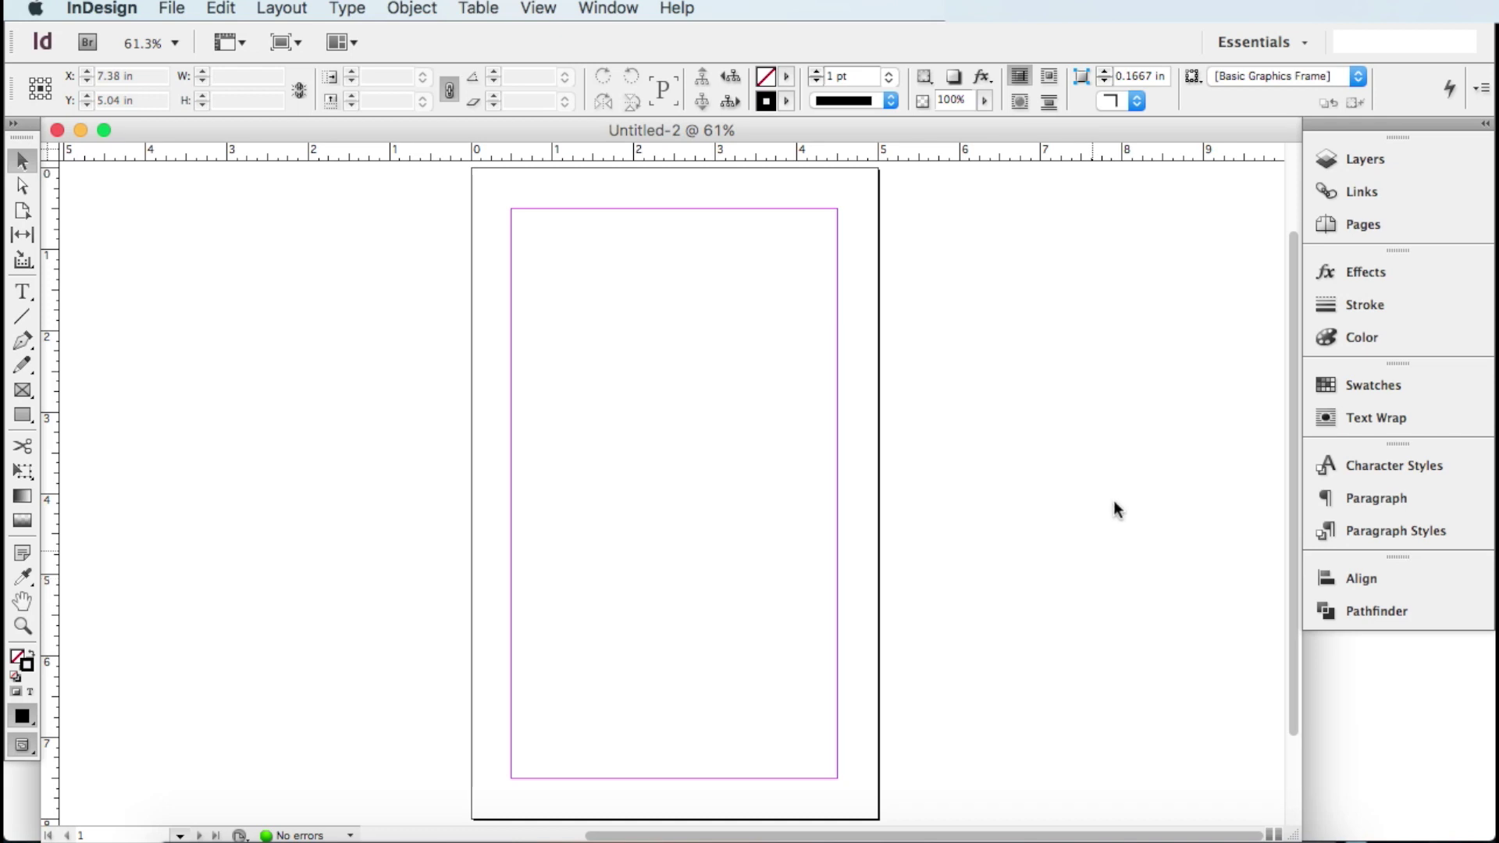
Open the A-Master spread from the document's pages for editing
{"action": "left_click", "coordinate": [1389, 223]}
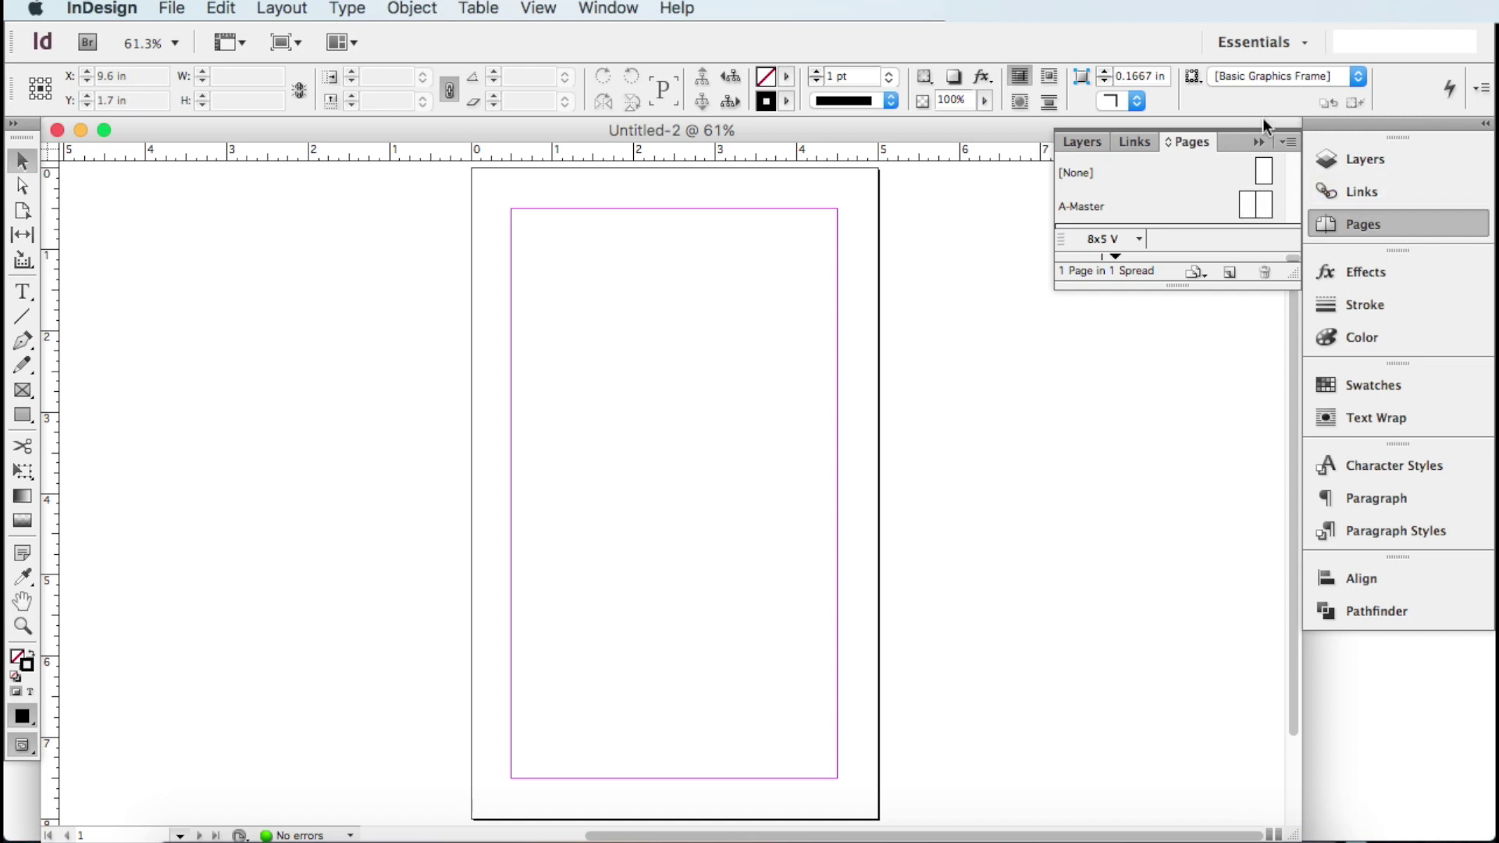
{"action": "left_click", "coordinate": [1258, 142]}
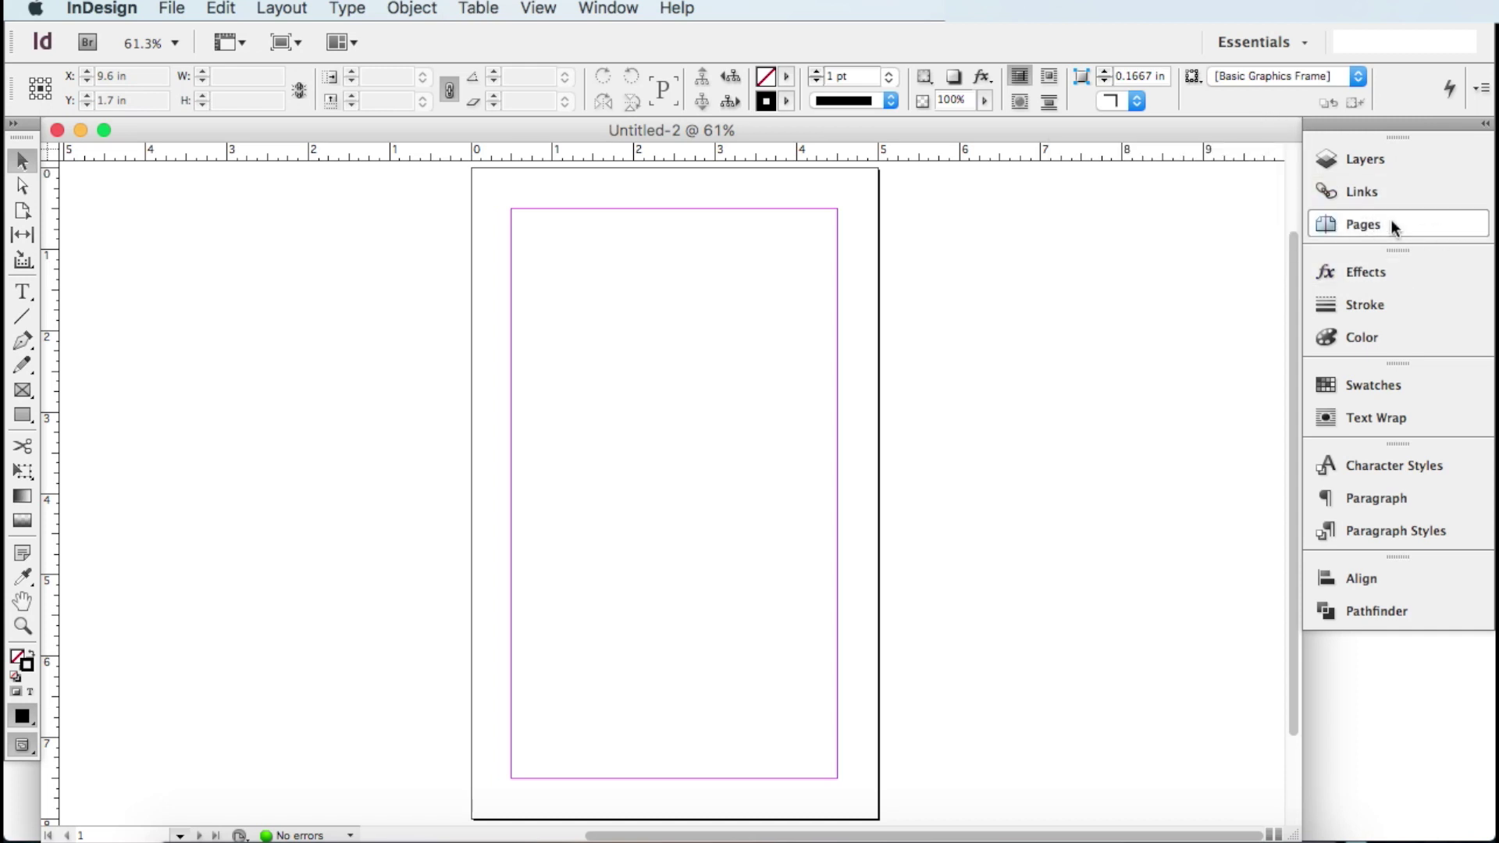
{"action": "left_click", "coordinate": [617, 9]}
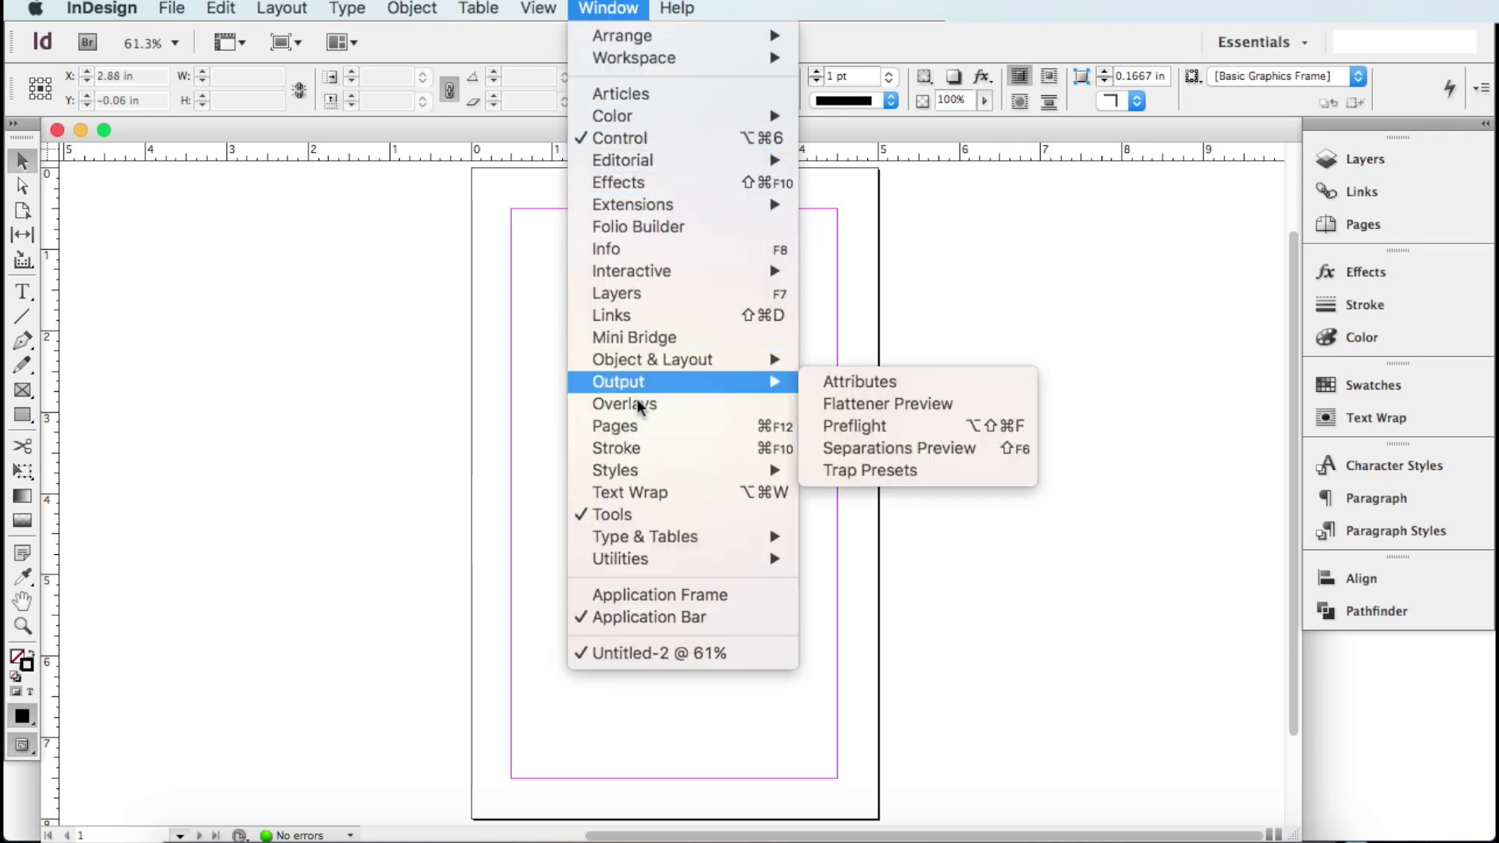
{"action": "left_click", "coordinate": [718, 426]}
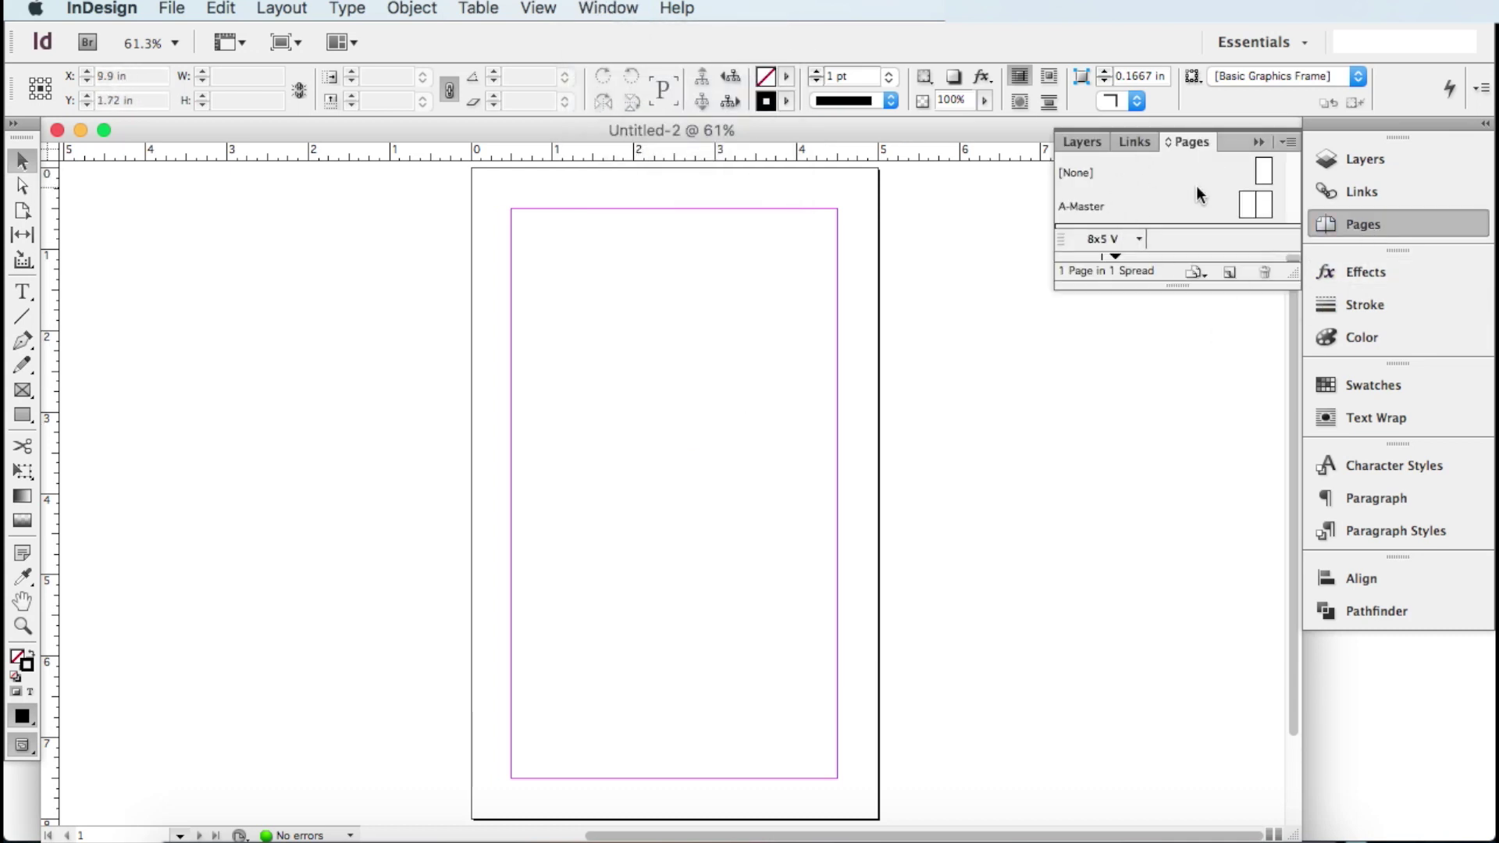
{"action": "double_click", "coordinate": [1251, 211]}
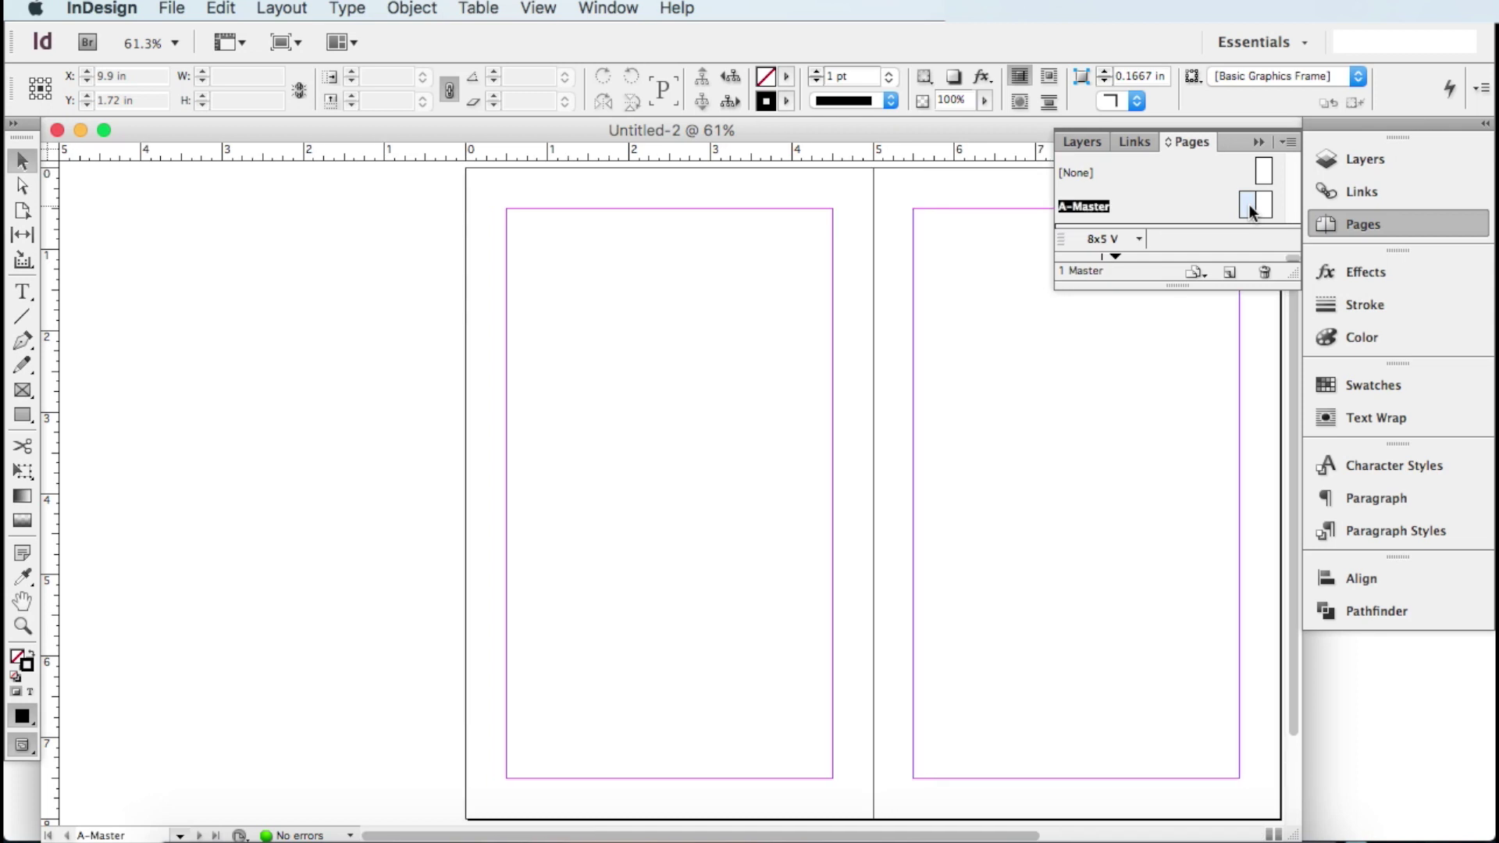
{"action": "scroll", "coordinate": [832, 410], "scroll_direction": "right", "scroll_amount": 3}
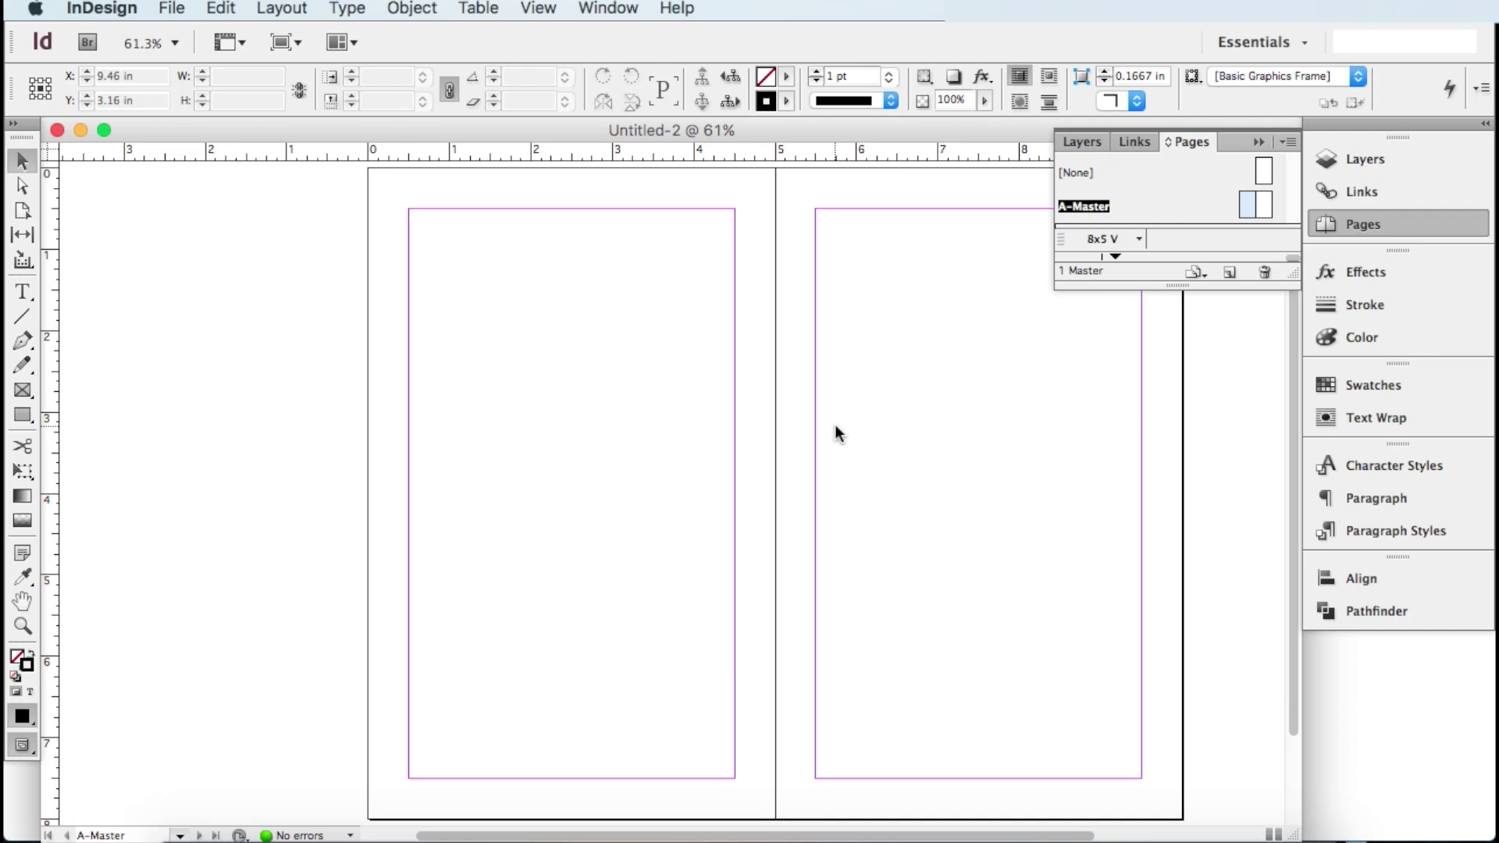
{"action": "left_click", "coordinate": [1258, 141]}
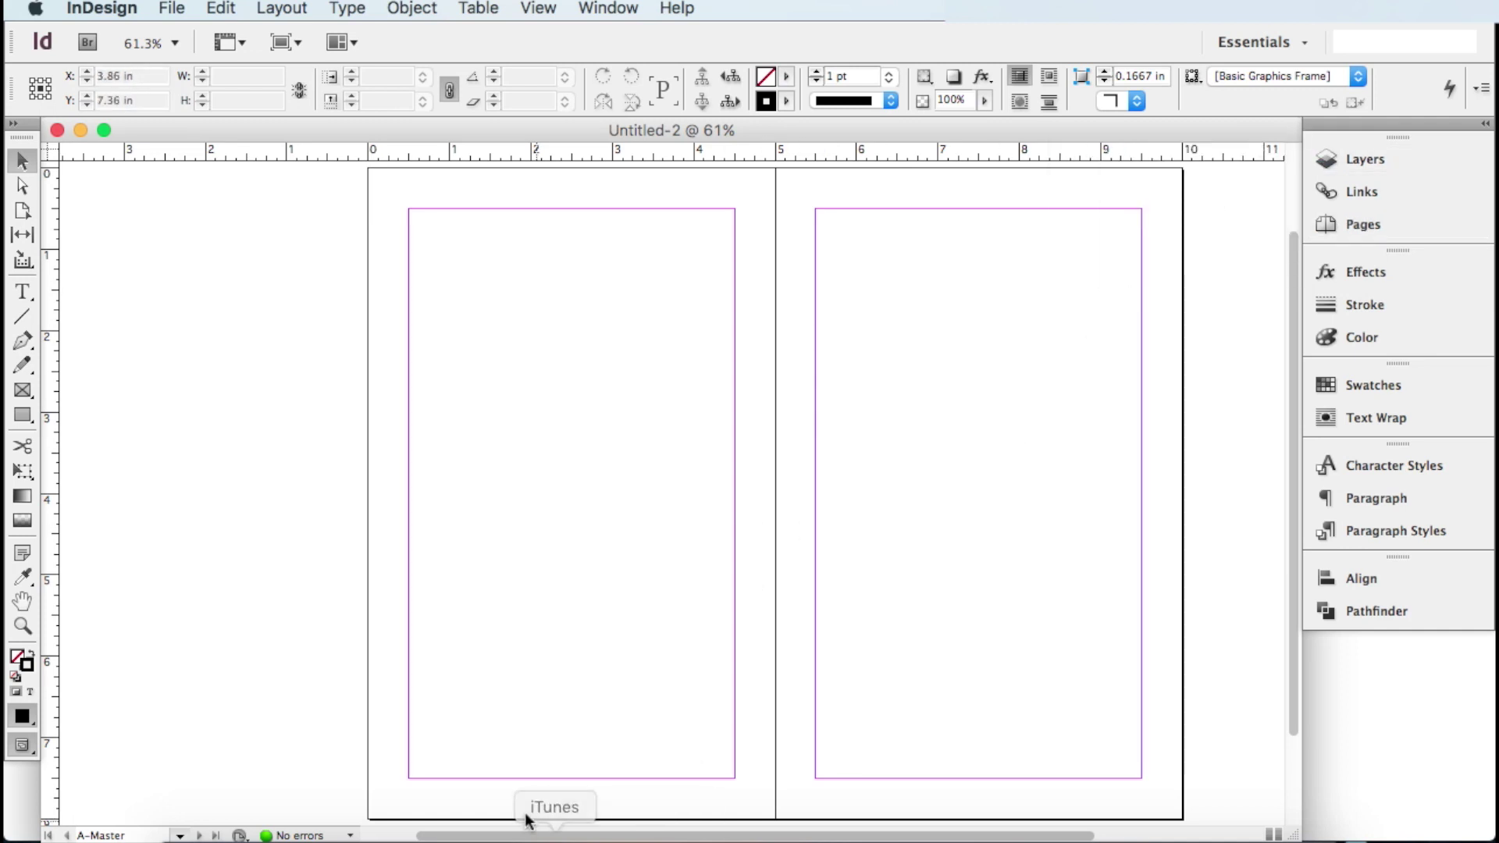
Draw a text frame about 2.28 by 0.26 in below the left master page's bottom margin, centered horizontally on the page
{"action": "left_click", "coordinate": [23, 293]}
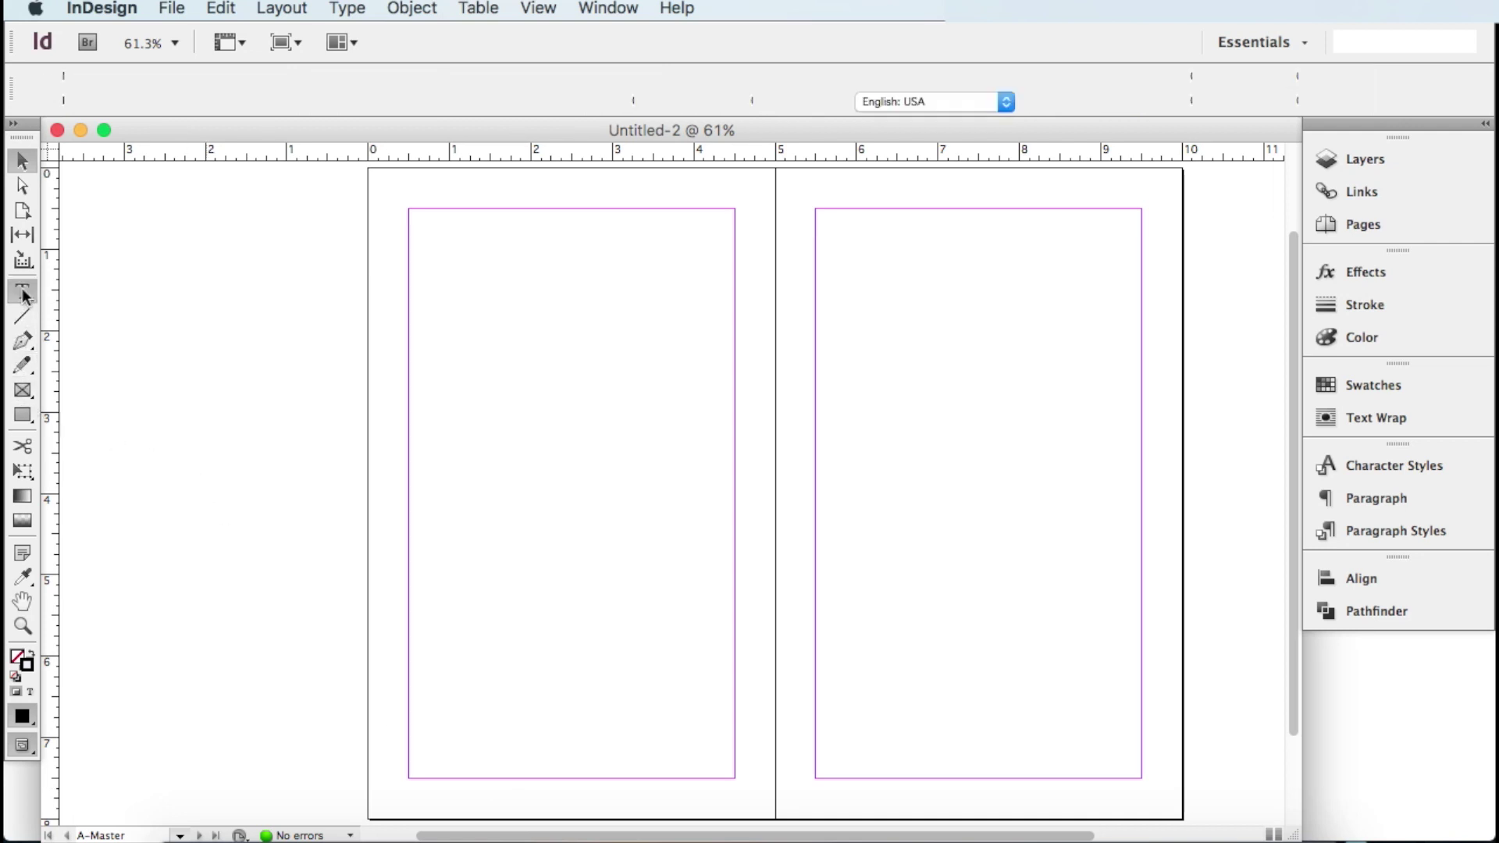
{"action": "left_click_drag", "start_coordinate": [483, 786], "coordinate": [669, 807]}
{"action": "left_click", "coordinate": [26, 166]}
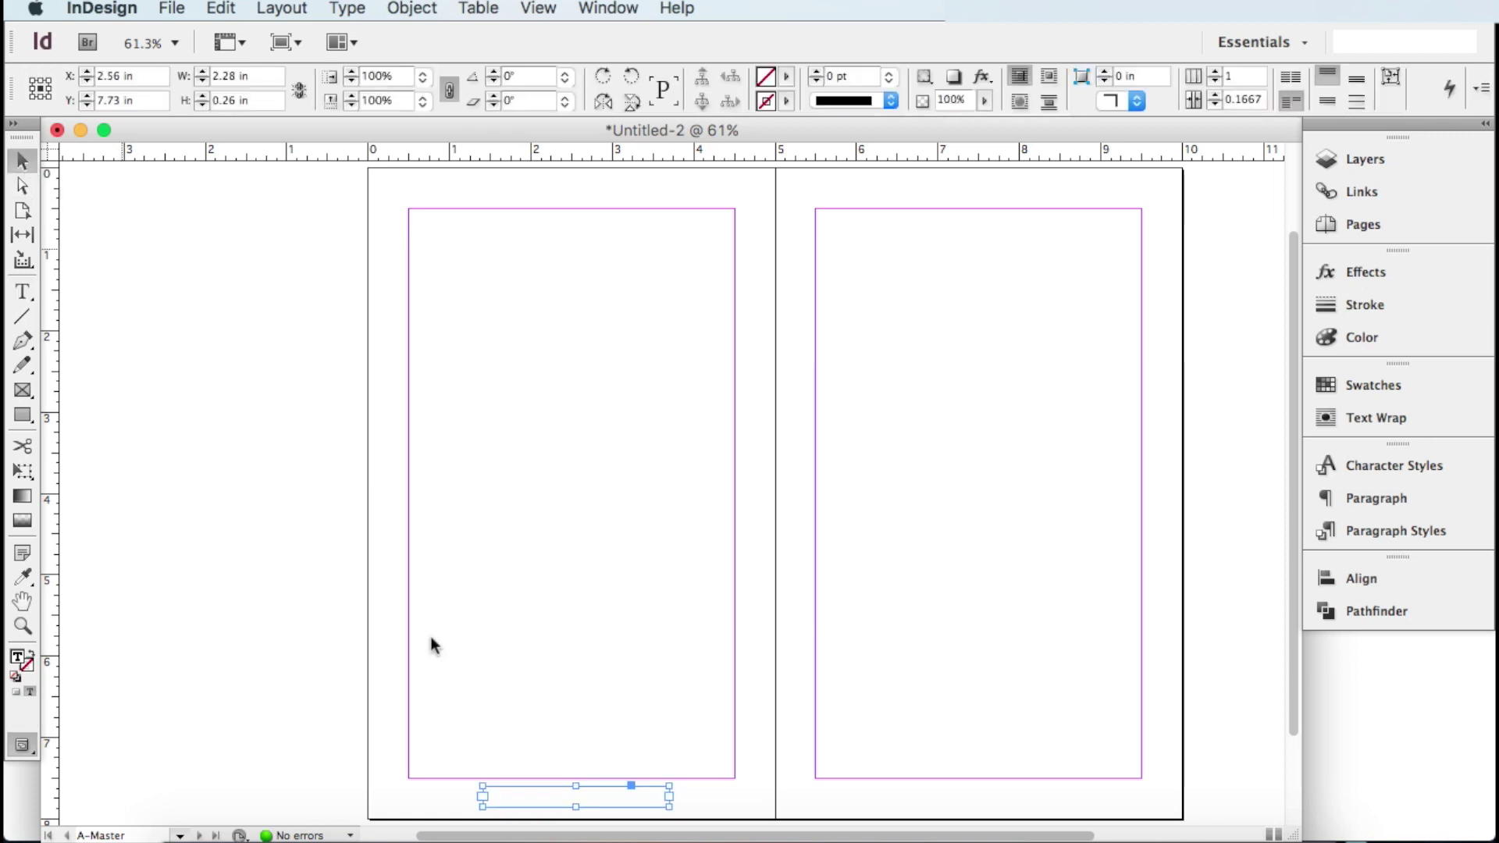
{"action": "mouse_move", "coordinate": [575, 803]}
{"action": "left_mouse_down"}
{"action": "mouse_move", "coordinate": [602, 797]}
{"action": "mouse_move", "coordinate": [571, 792]}
{"action": "left_mouse_up"}
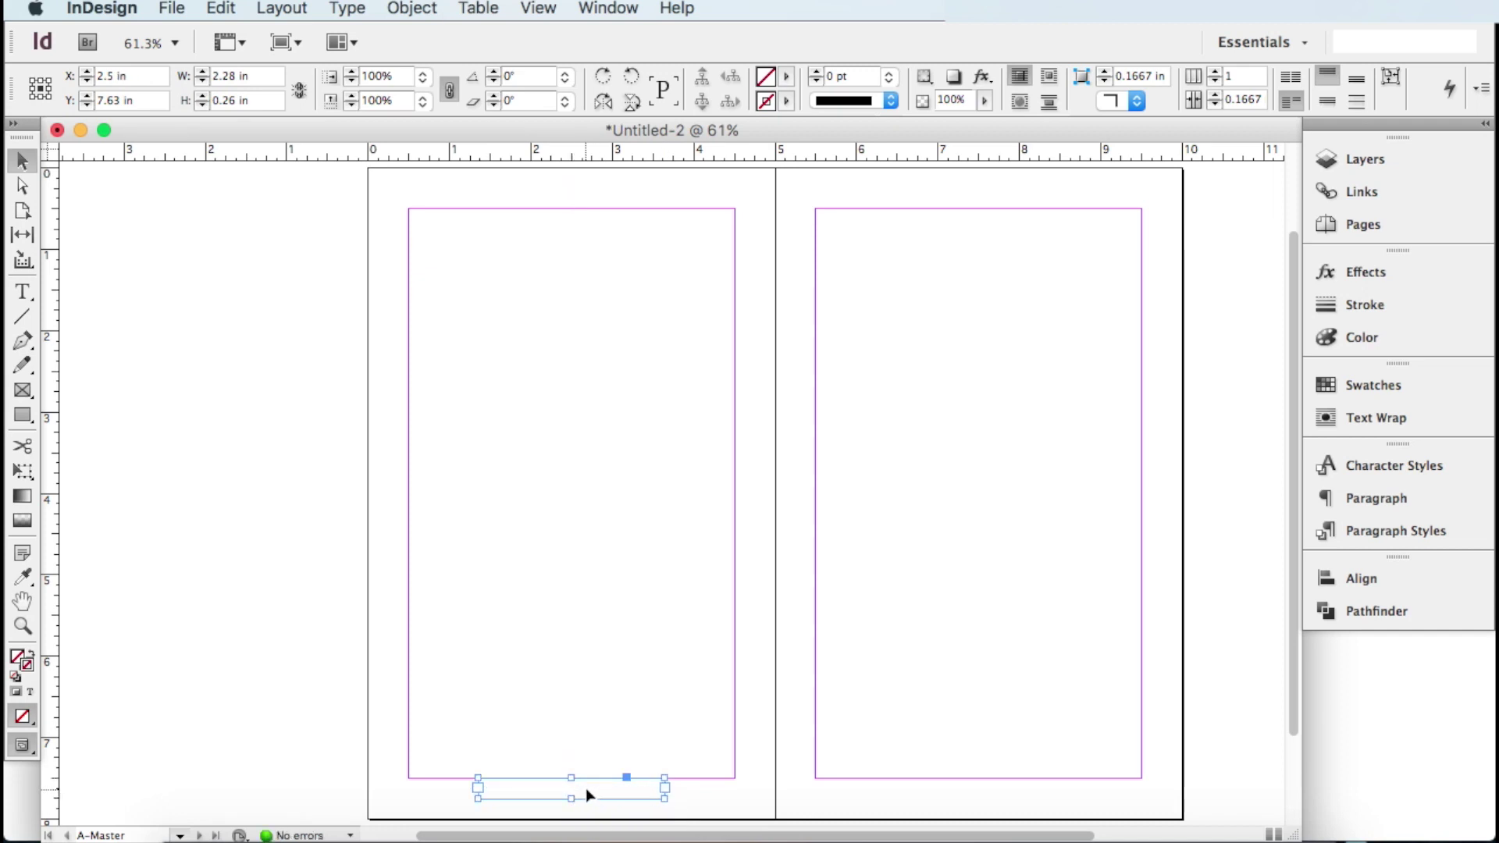
Insert a Current Page Number marker in the text frame at the foot of the left master page
{"action": "left_click", "coordinate": [25, 297]}
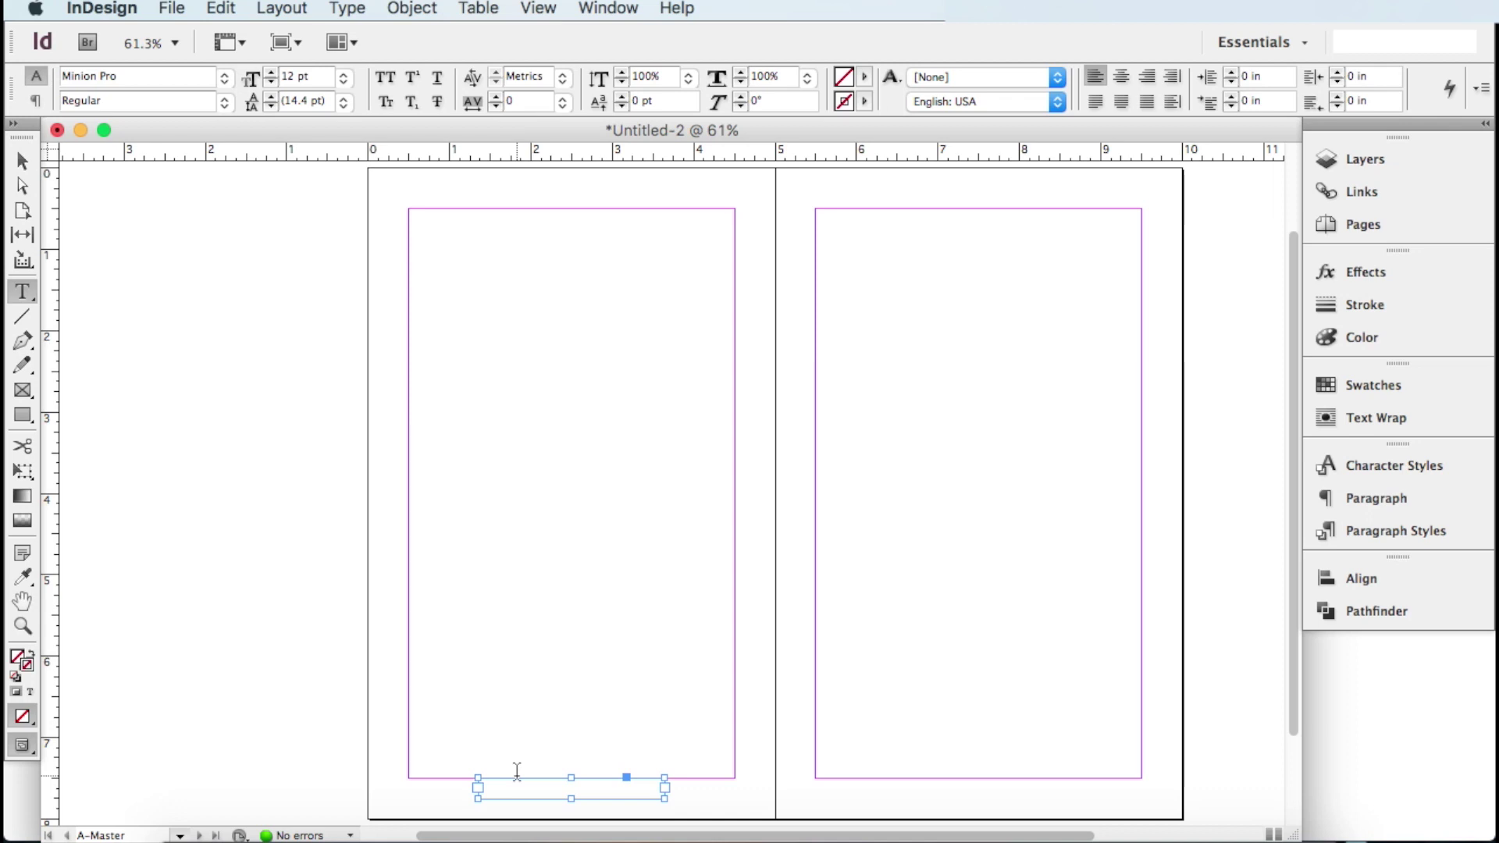
{"action": "left_click", "coordinate": [572, 791]}
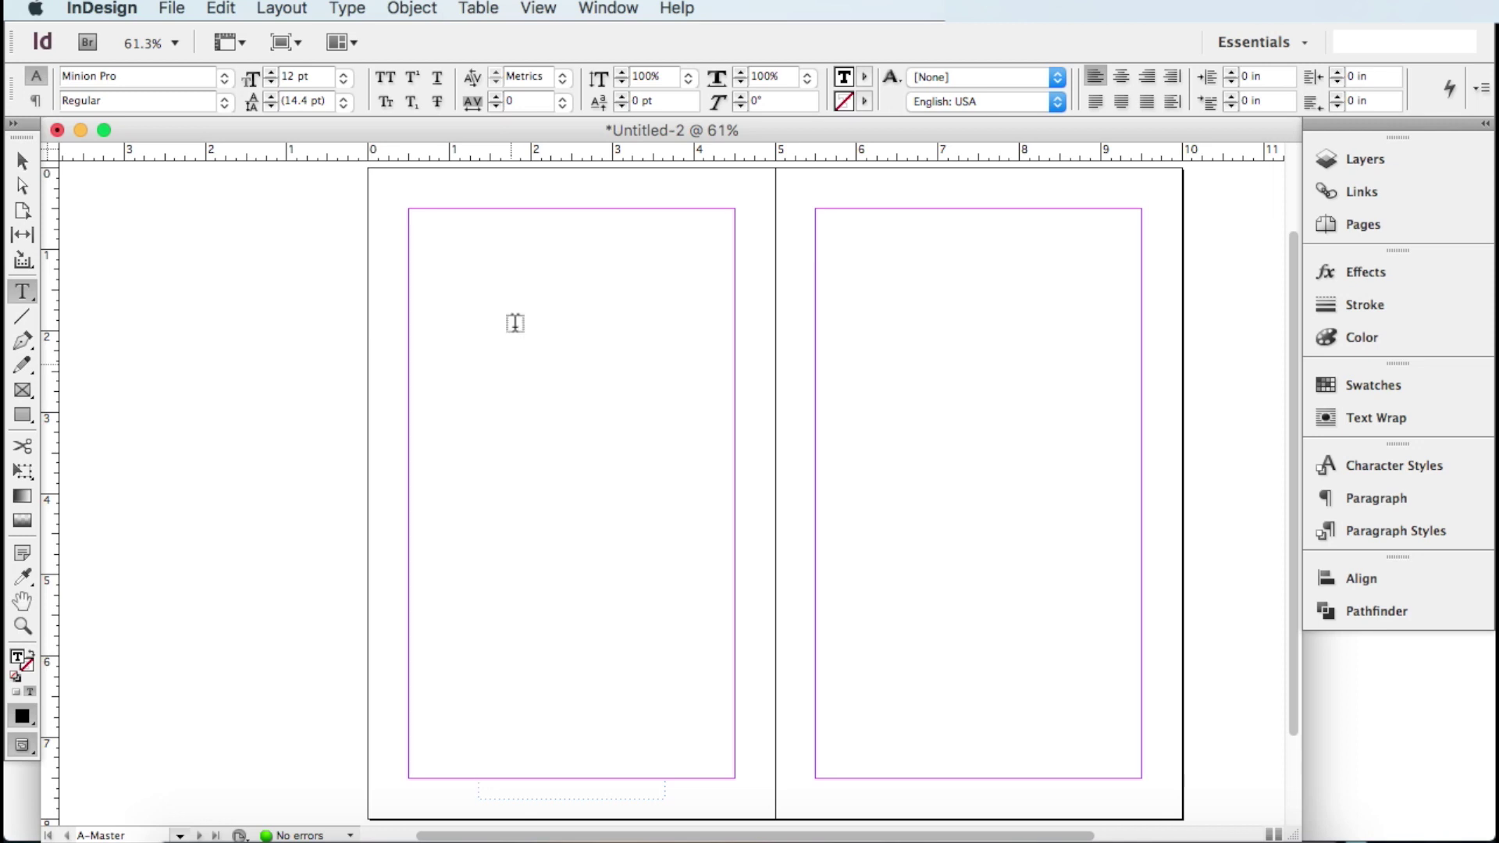
{"action": "left_click", "coordinate": [345, 11]}
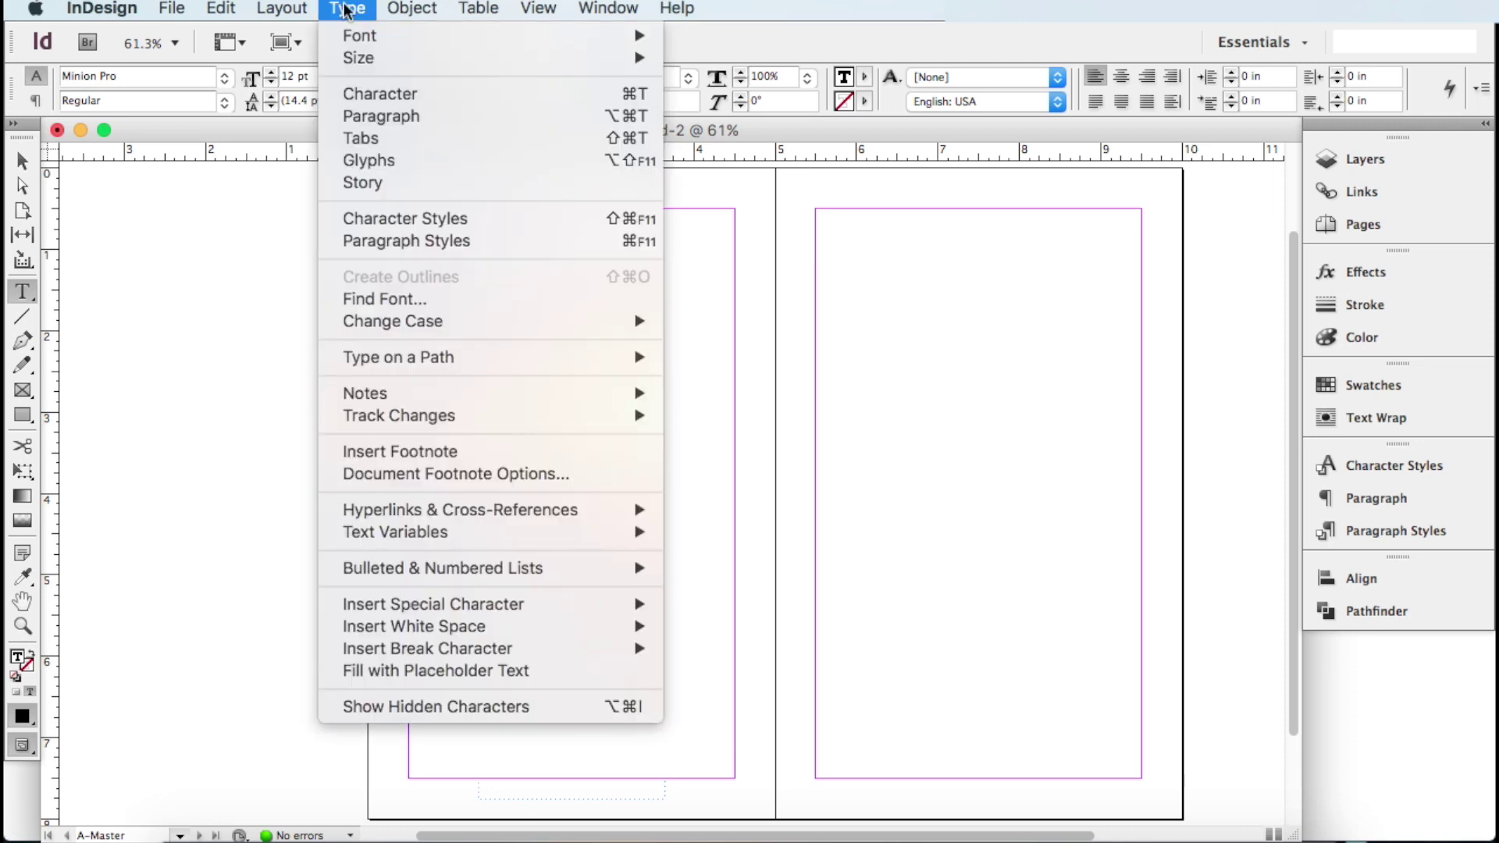
{"action": "mouse_move", "coordinate": [408, 605]}
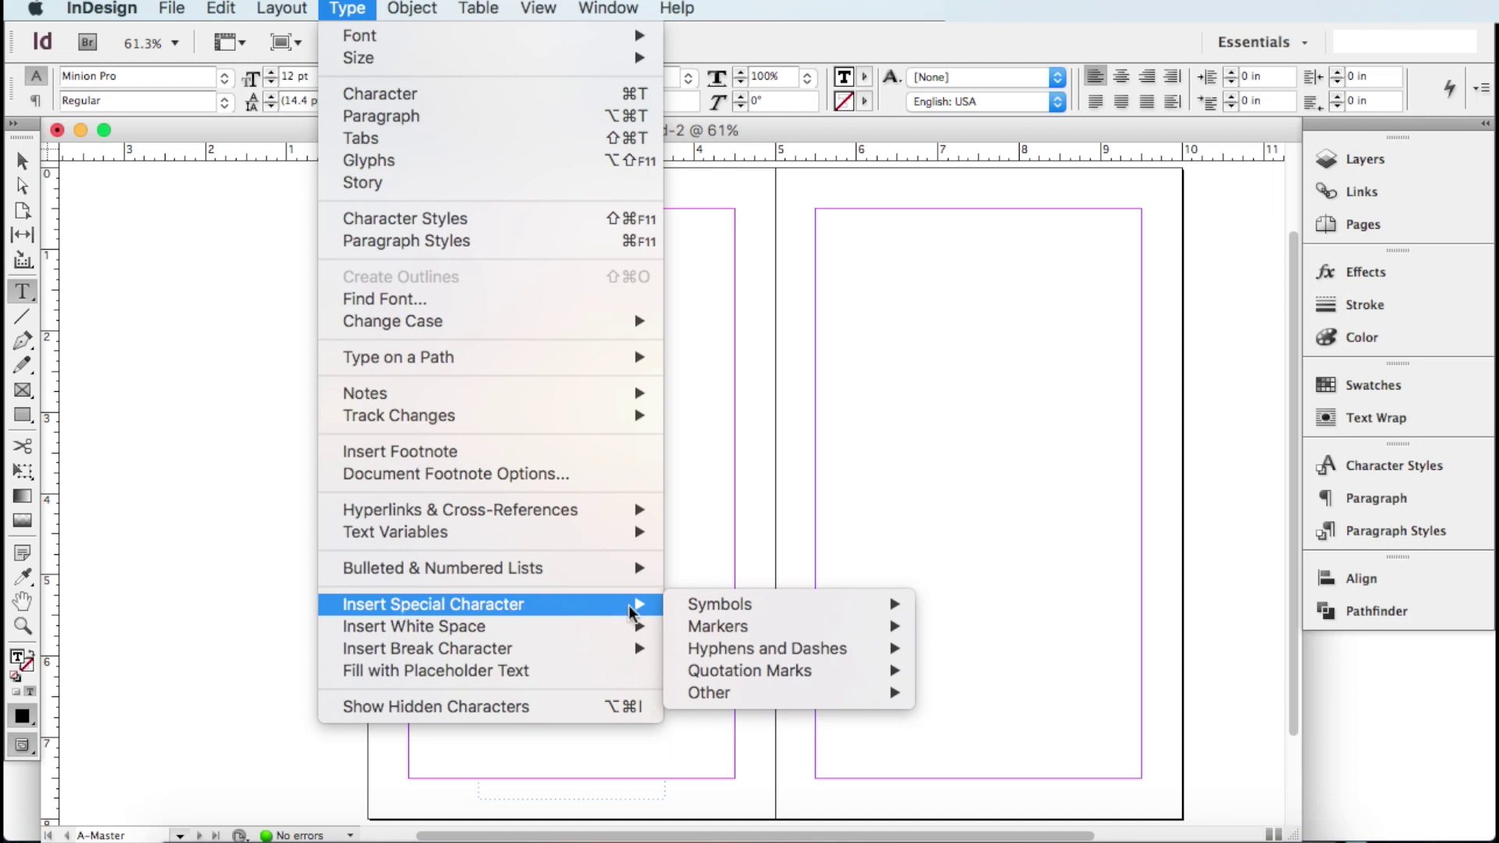
{"action": "mouse_move", "coordinate": [691, 606]}
{"action": "mouse_move", "coordinate": [785, 626]}
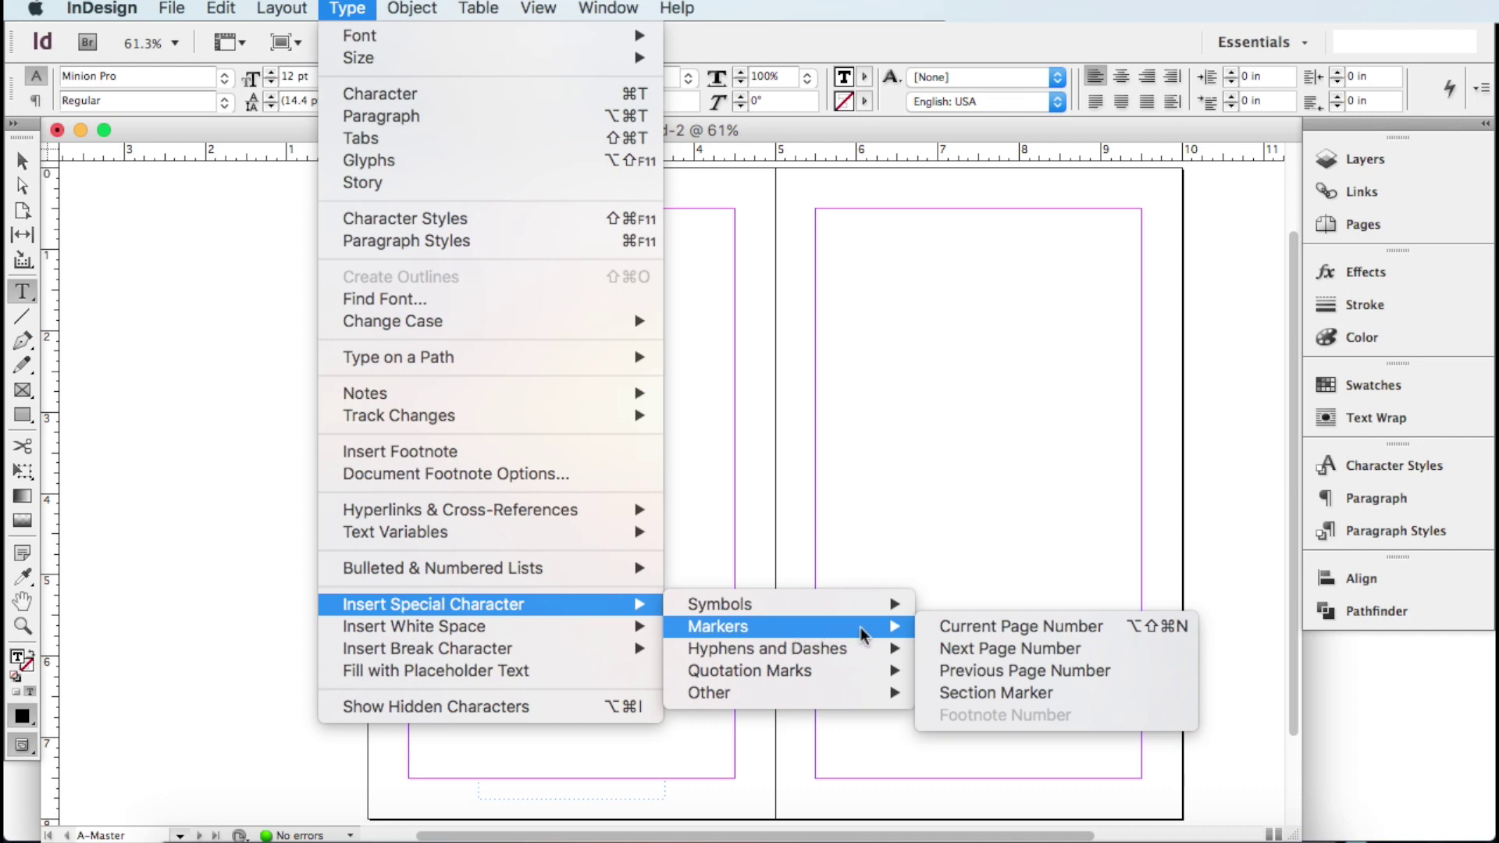
{"action": "left_click", "coordinate": [1093, 626]}
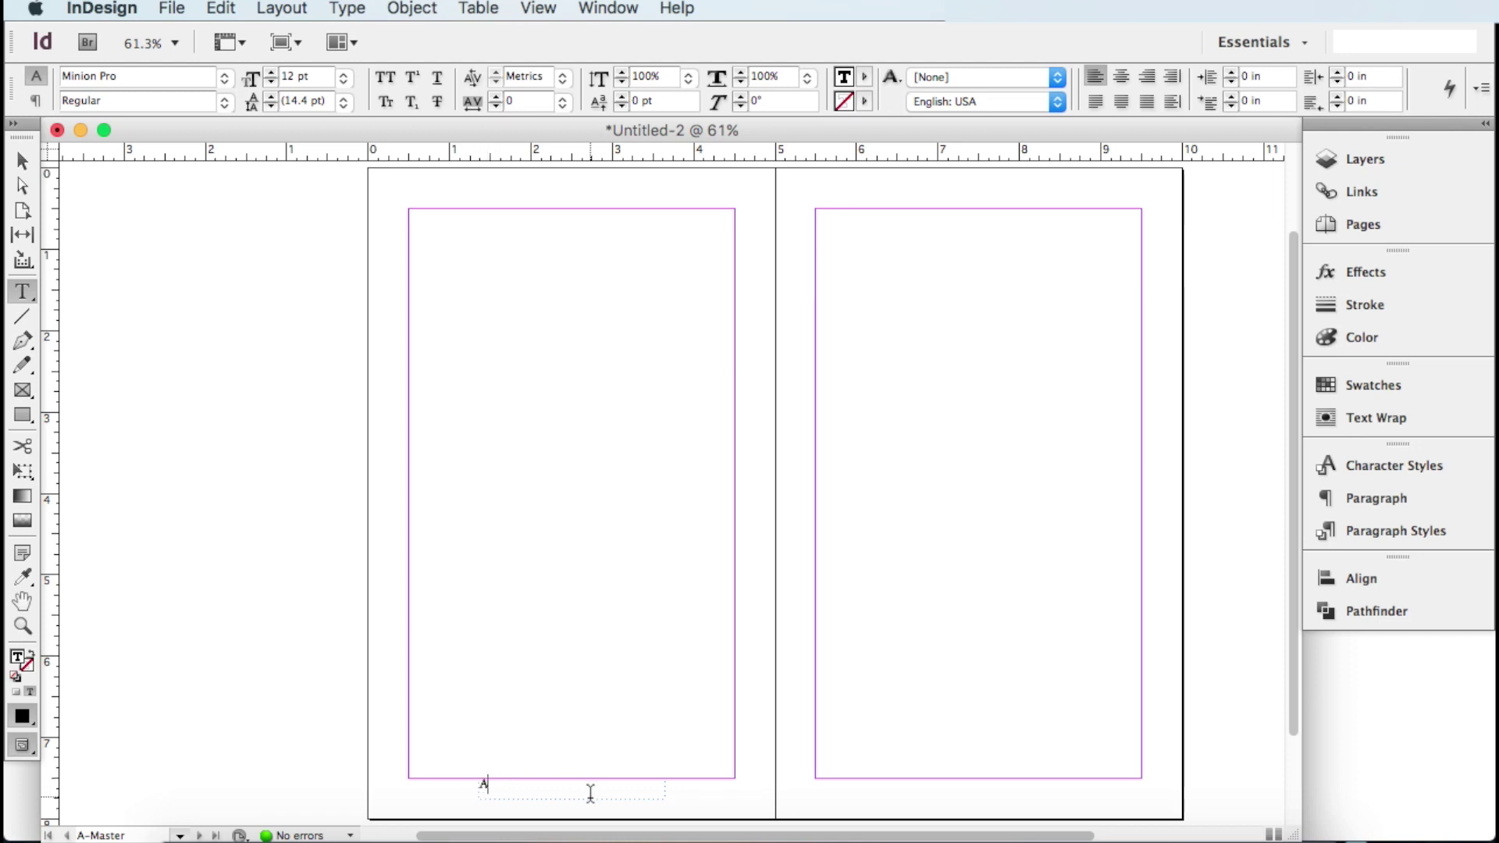
Center-align the page number marker in its frame and increase its font size
{"action": "left_click", "coordinate": [1122, 77]}
{"action": "left_click_drag", "start_coordinate": [588, 784], "coordinate": [559, 784]}
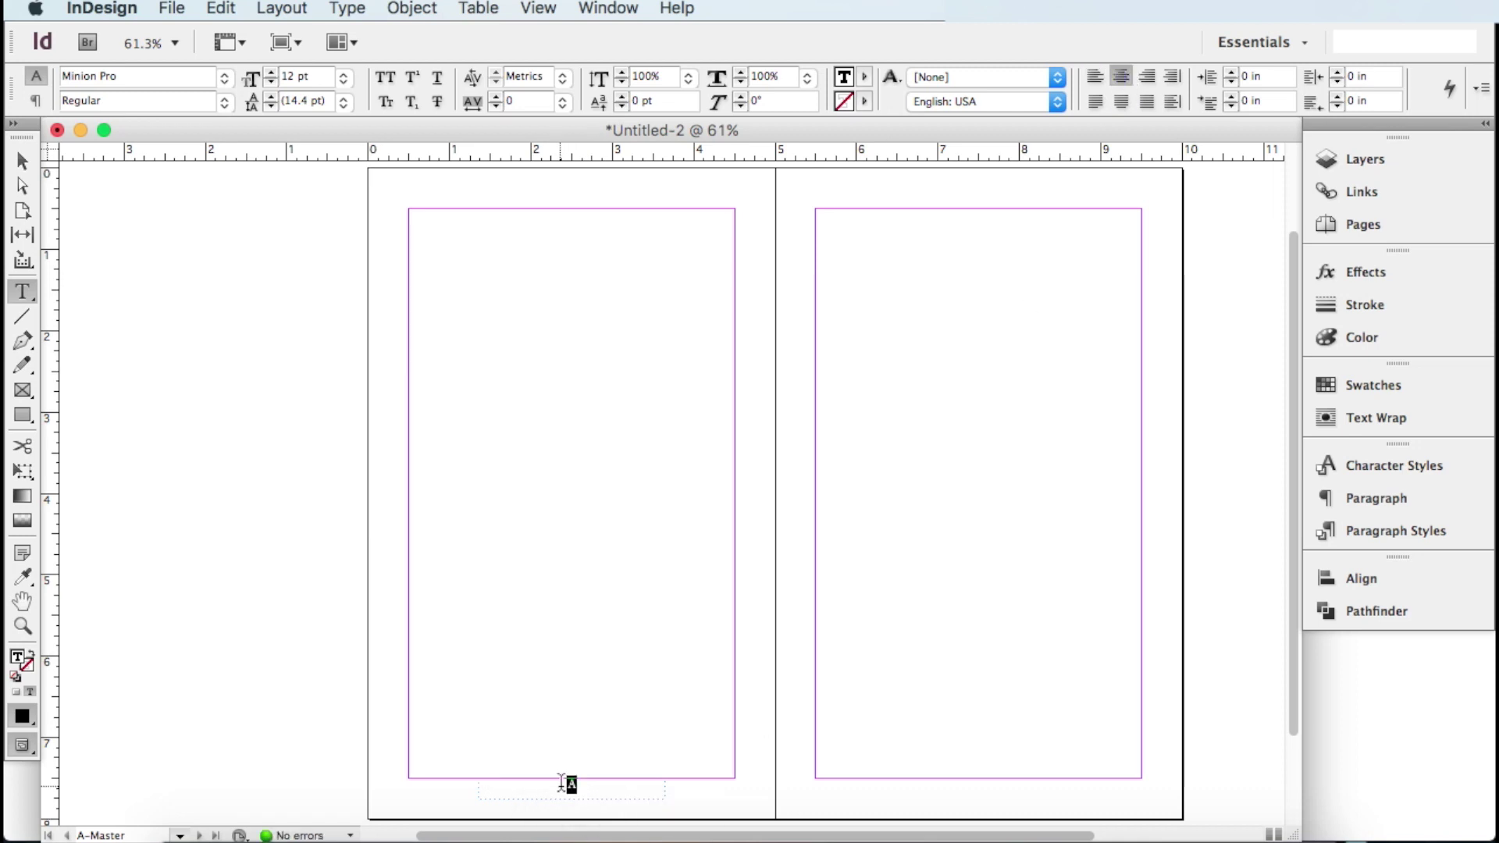
{"action": "left_click", "coordinate": [271, 72]}
{"action": "left_click", "coordinate": [271, 72]}
{"action": "left_click", "coordinate": [271, 72]}
{"action": "left_click", "coordinate": [271, 72]}
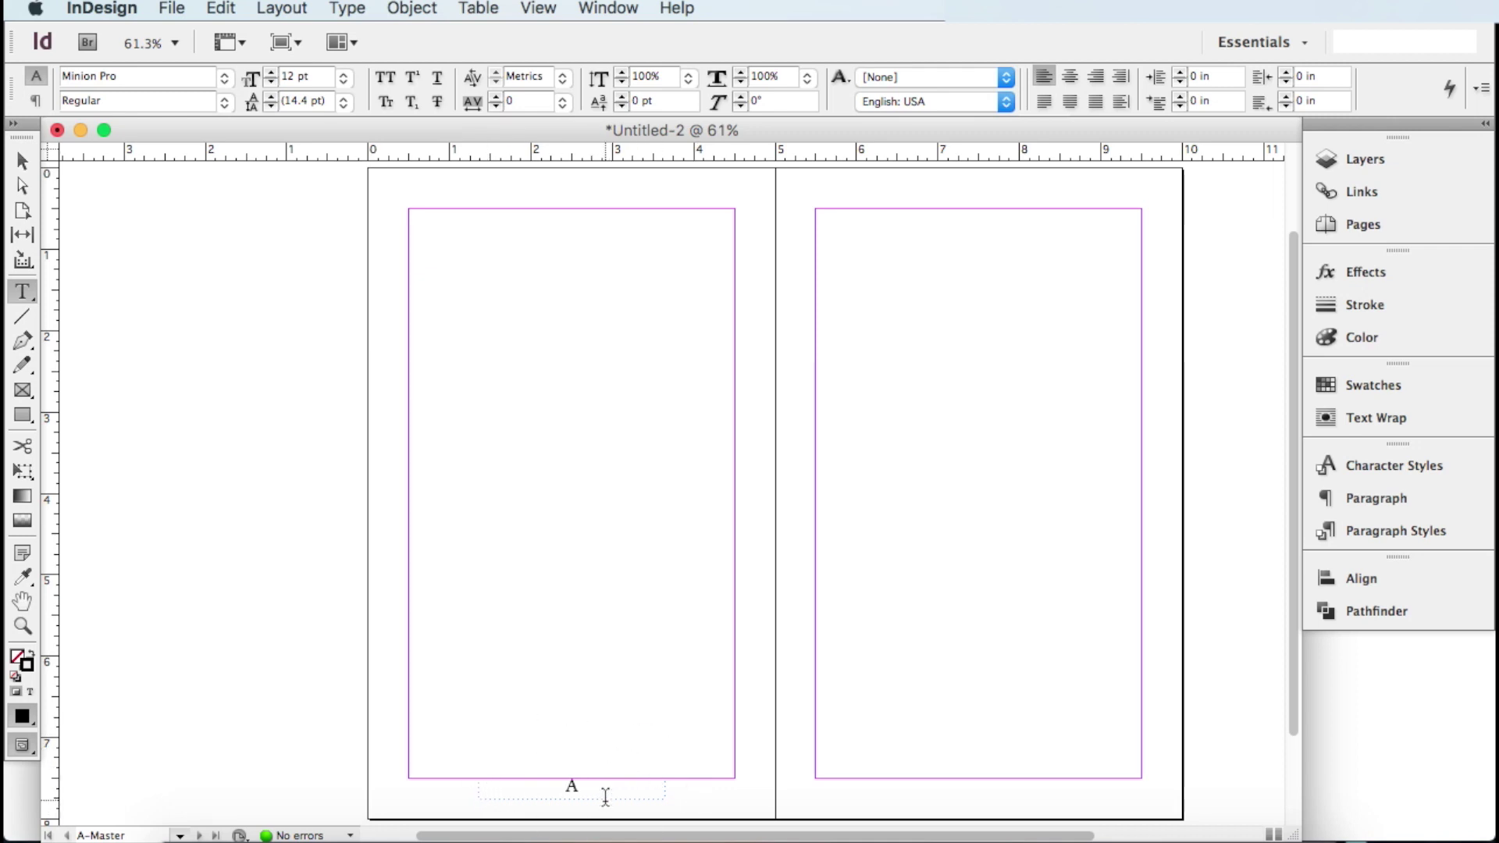
Duplicate the page number frame onto the right master page, centered below the bottom margin at X 7.5 in
{"action": "left_click", "coordinate": [22, 164]}
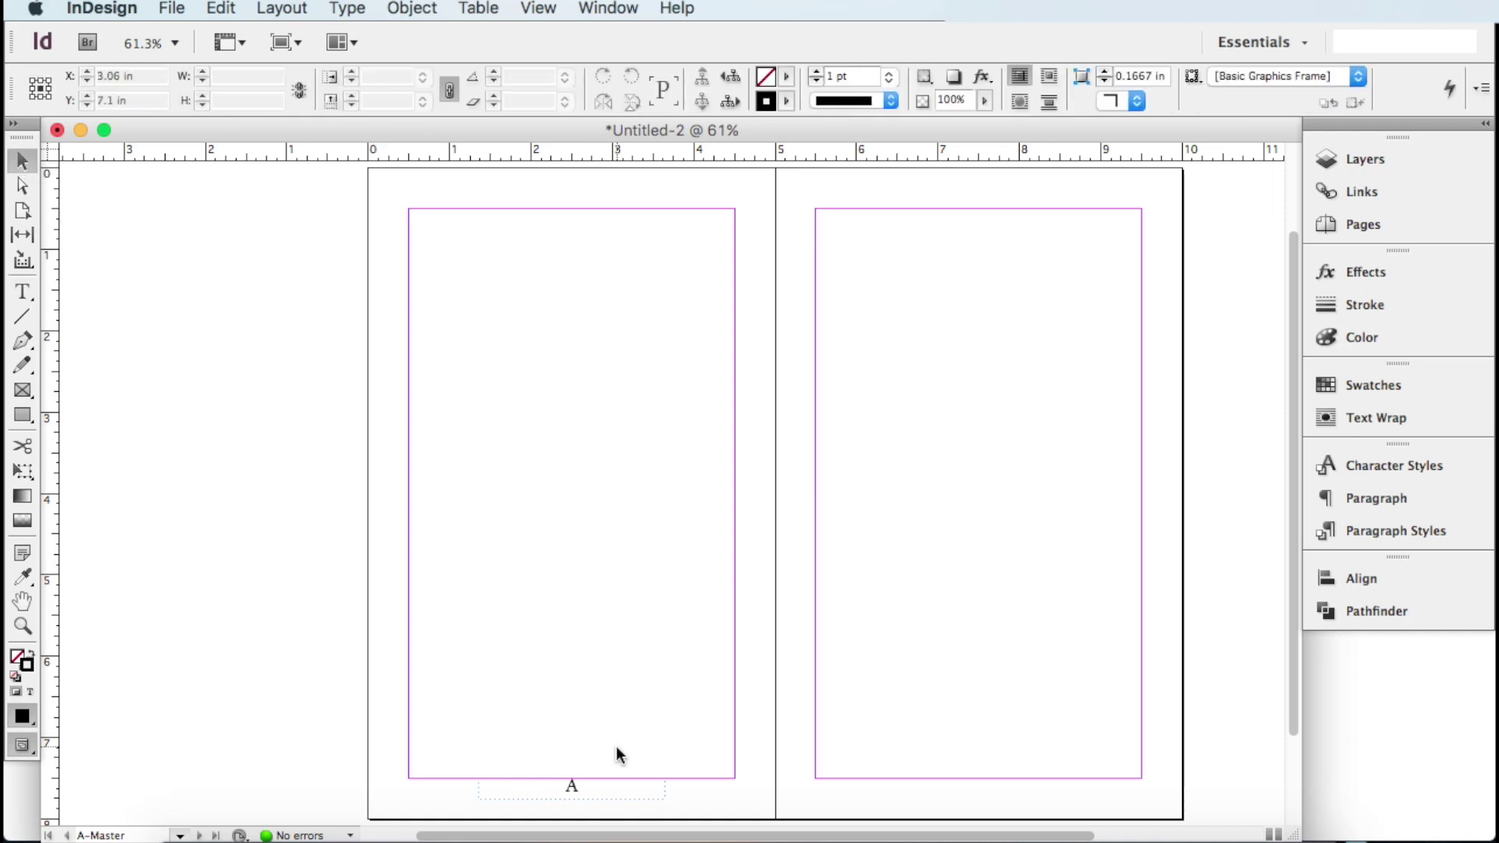
{"action": "left_click", "coordinate": [602, 786]}
{"action": "left_click", "coordinate": [591, 789]}
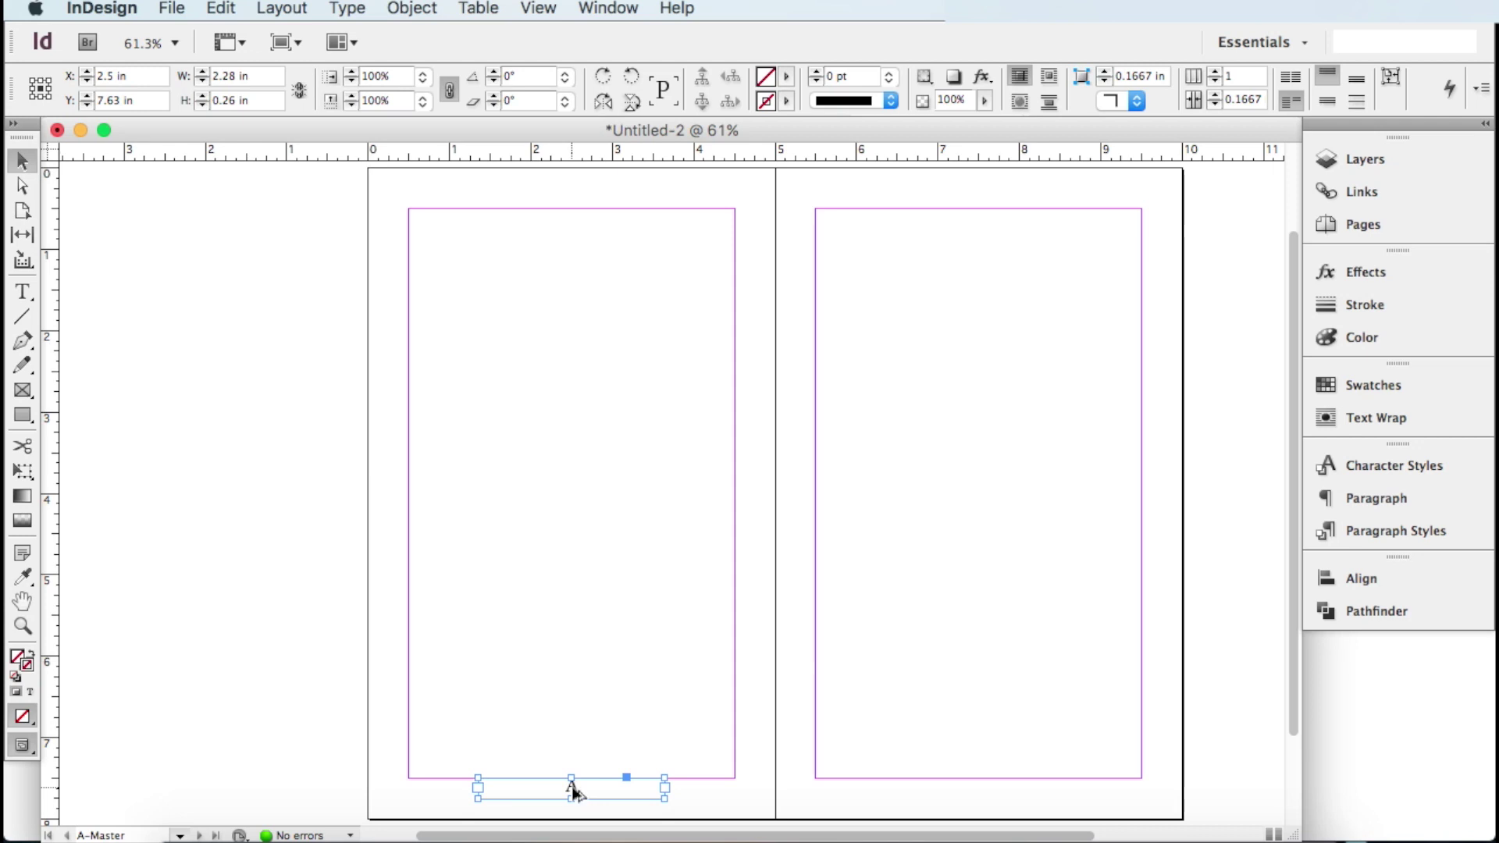
{"action": "left_click_drag", "start_coordinate": [574, 791], "coordinate": [985, 793]}
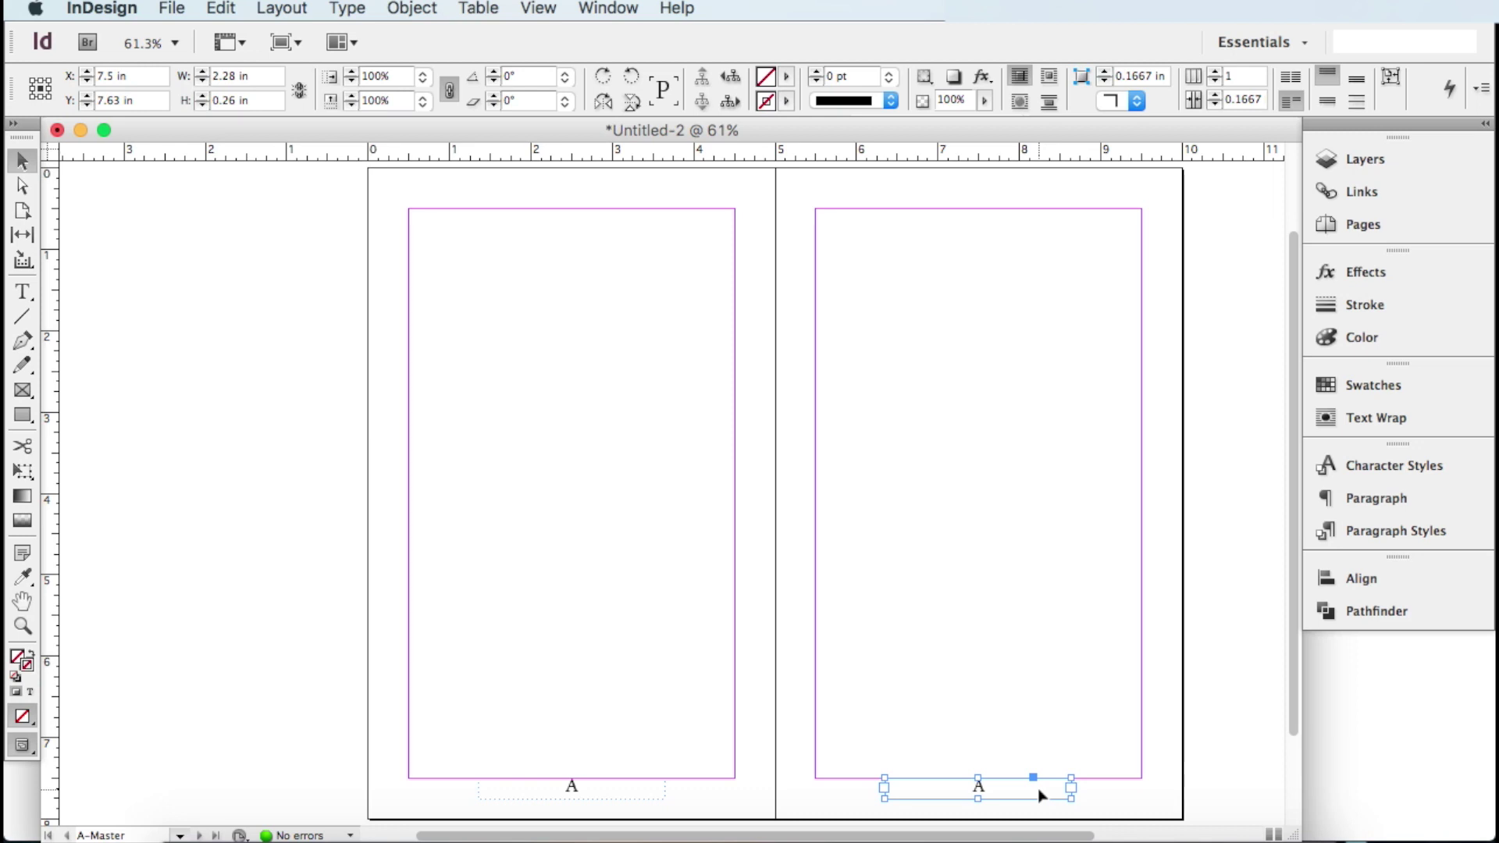
Draw a header text frame about 2.56 by 0.3 in above the left master page's top margin and center it at X 2.5 in
{"action": "left_click", "coordinate": [24, 293]}
{"action": "left_click_drag", "start_coordinate": [478, 185], "coordinate": [687, 205]}
{"action": "left_click", "coordinate": [22, 161]}
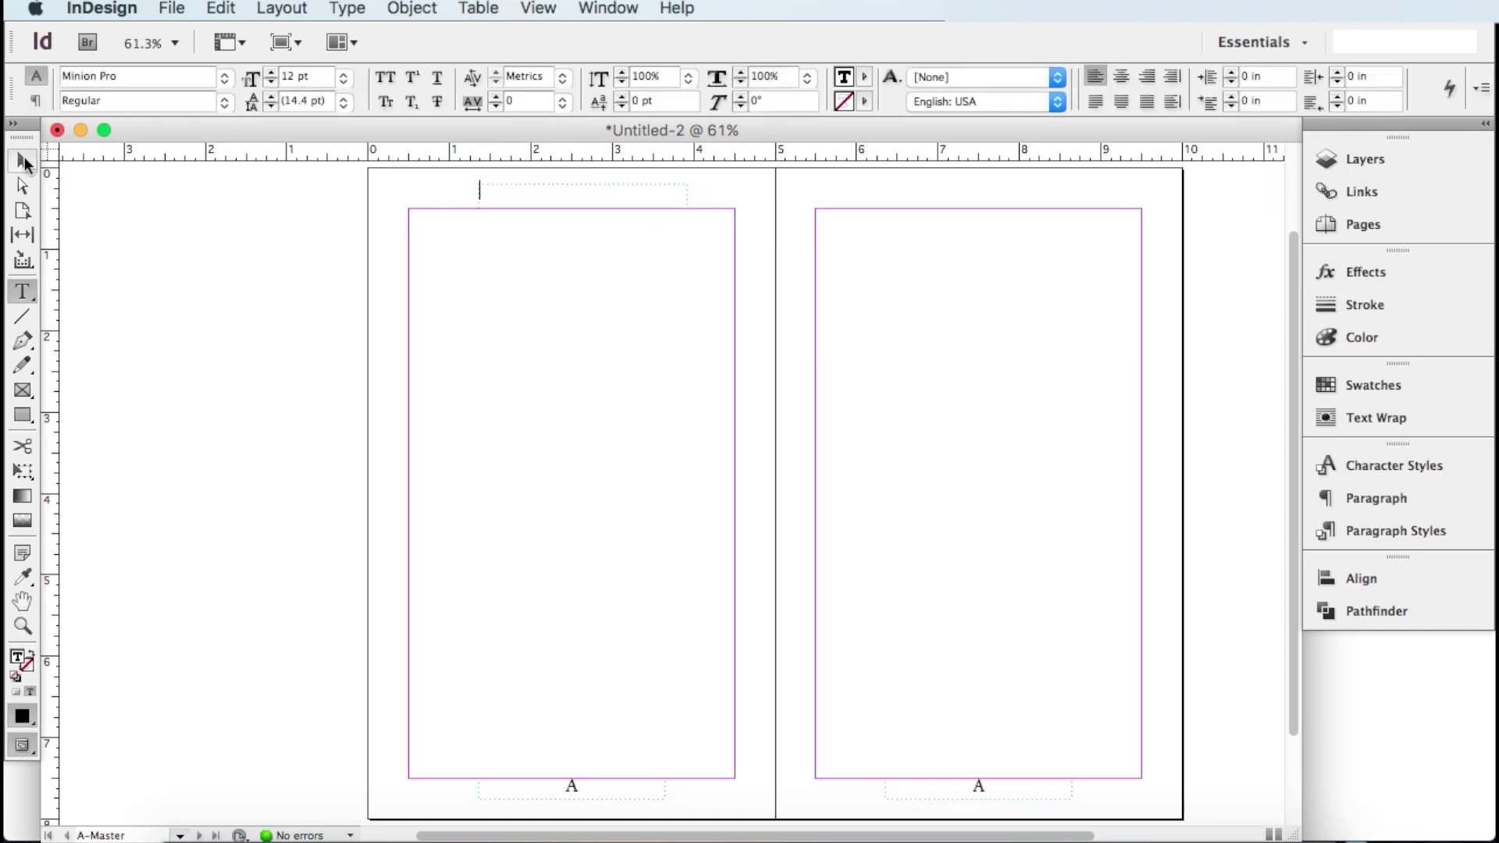
{"action": "left_click_drag", "start_coordinate": [607, 203], "coordinate": [605, 199]}
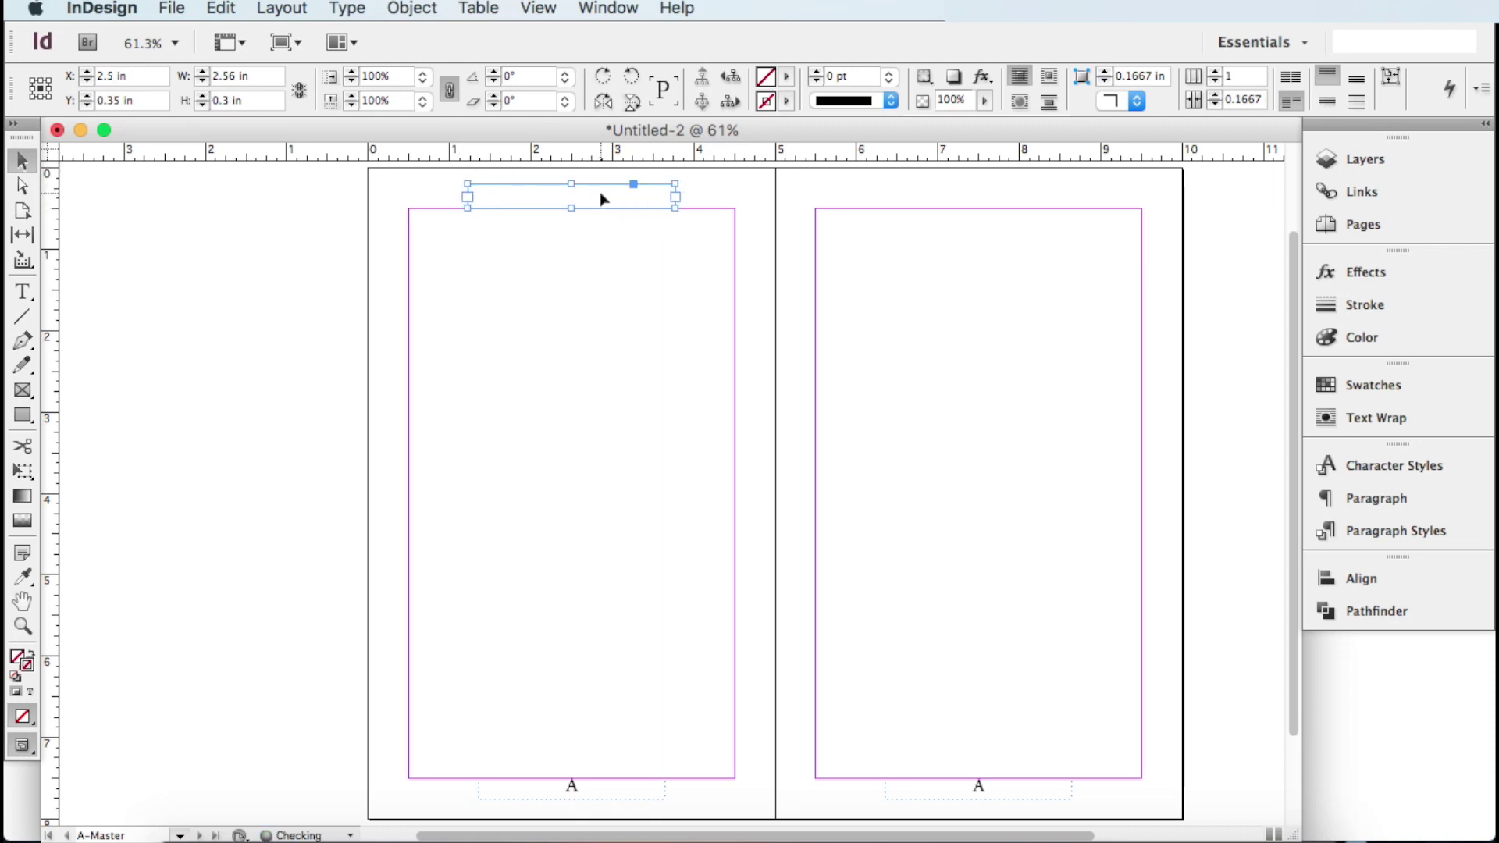
Enter "Book Title" in the header frame and center-align it
{"action": "left_click", "coordinate": [22, 292]}
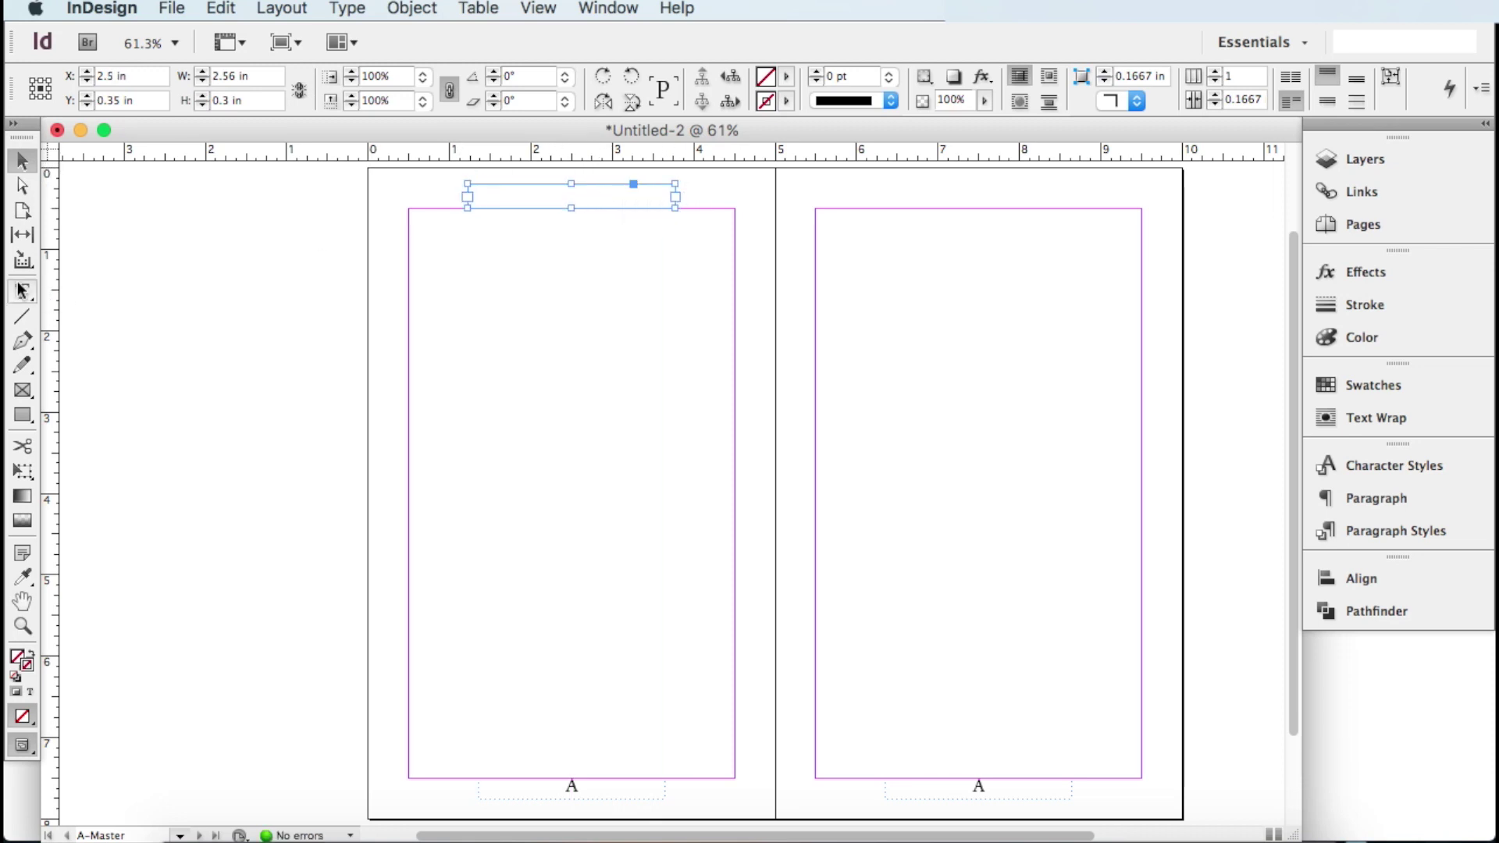
{"action": "left_click", "coordinate": [568, 197]}
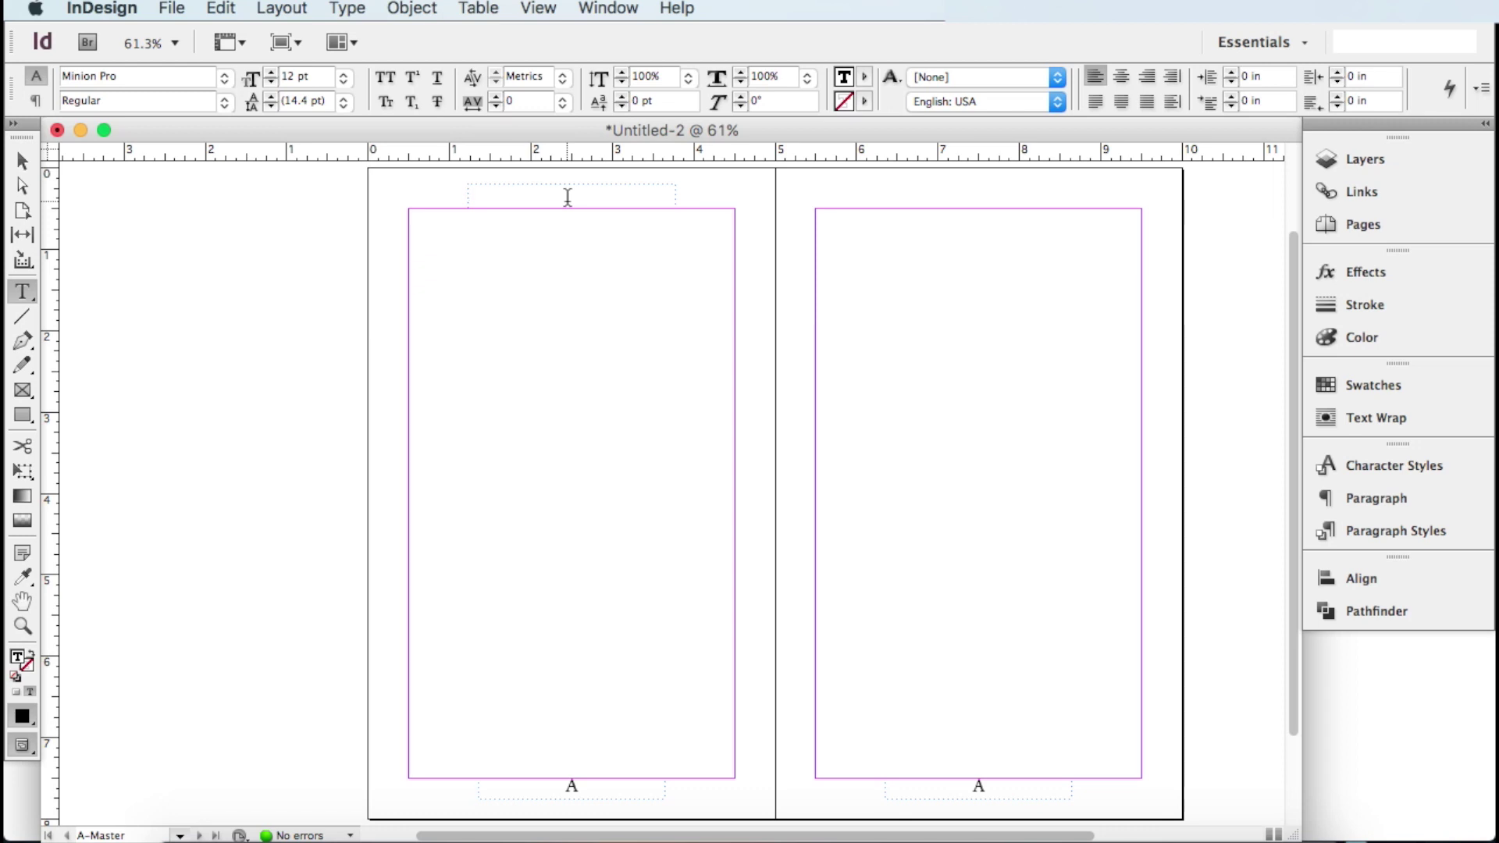
{"action": "type", "text": "Book Title"}
{"action": "left_click", "coordinate": [1122, 75]}
Set the font size of the "Book Title" header text to 16 pt
{"action": "left_click_drag", "start_coordinate": [601, 190], "coordinate": [542, 191]}
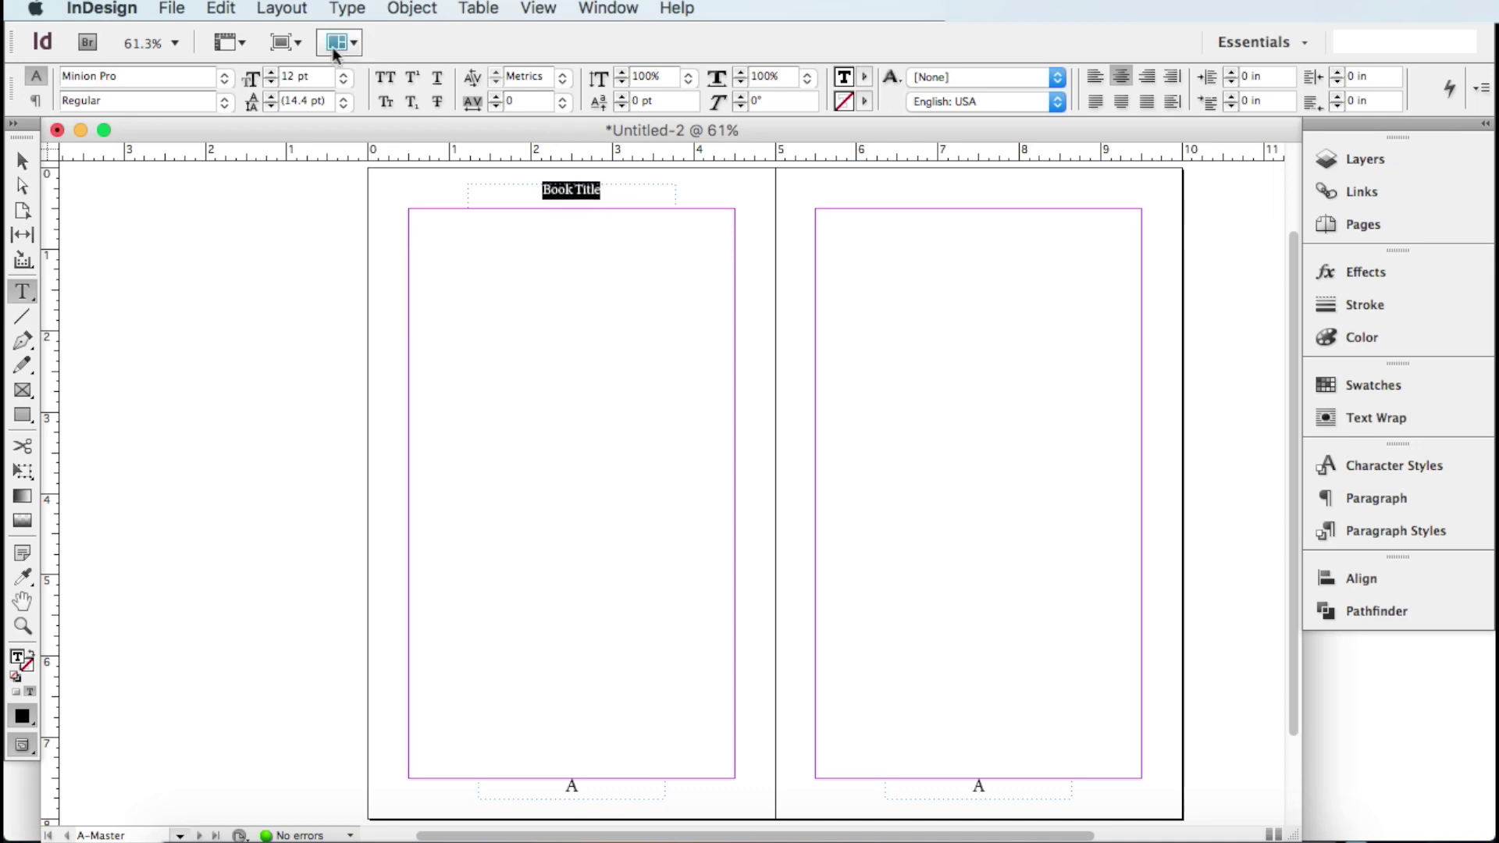
{"action": "left_click", "coordinate": [272, 72]}
{"action": "left_click", "coordinate": [273, 73]}
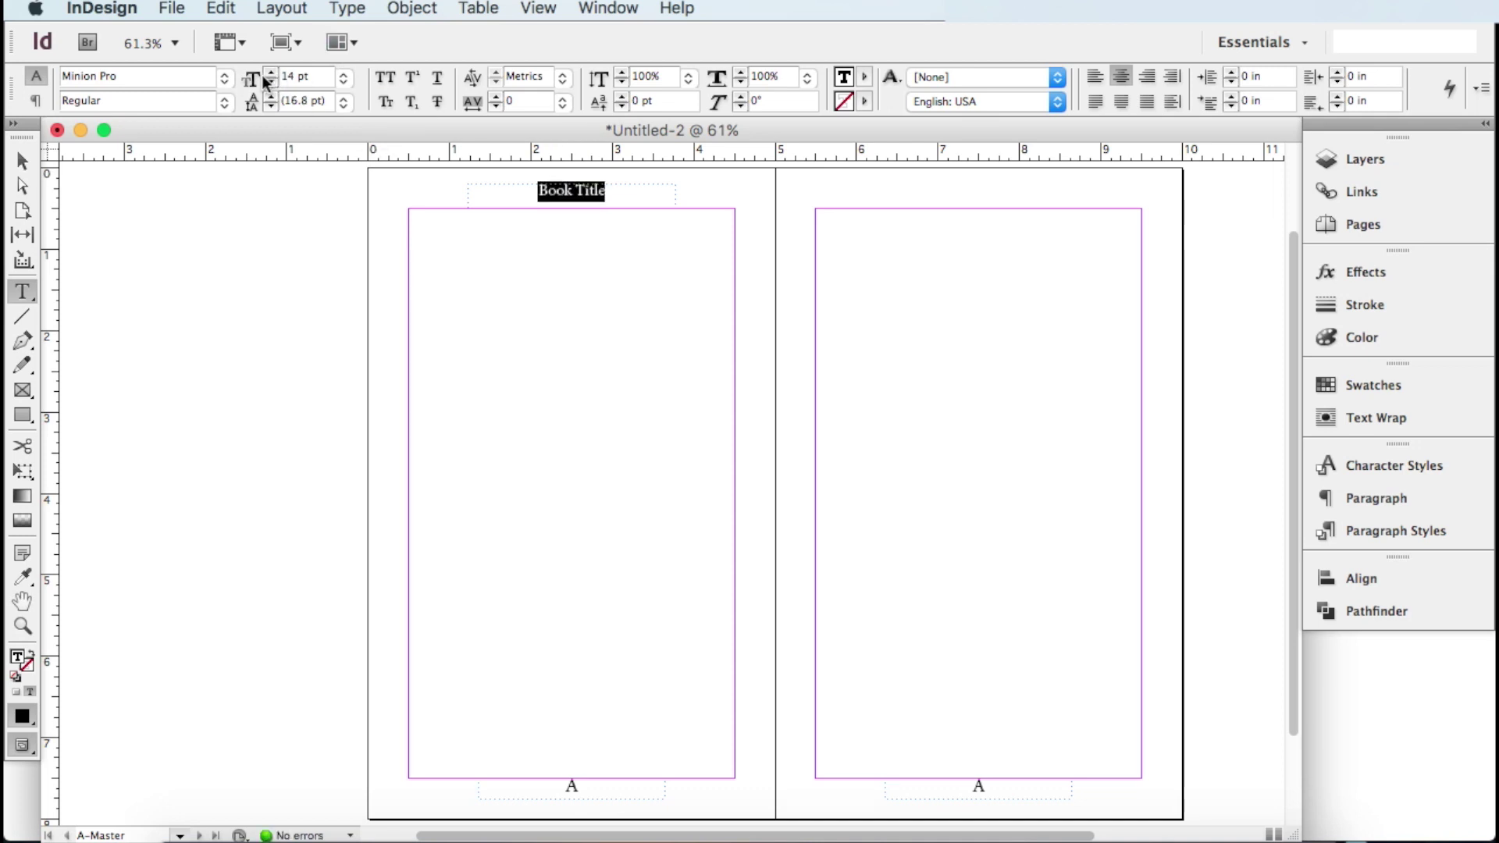
{"action": "left_click", "coordinate": [272, 73]}
{"action": "left_click", "coordinate": [614, 192]}
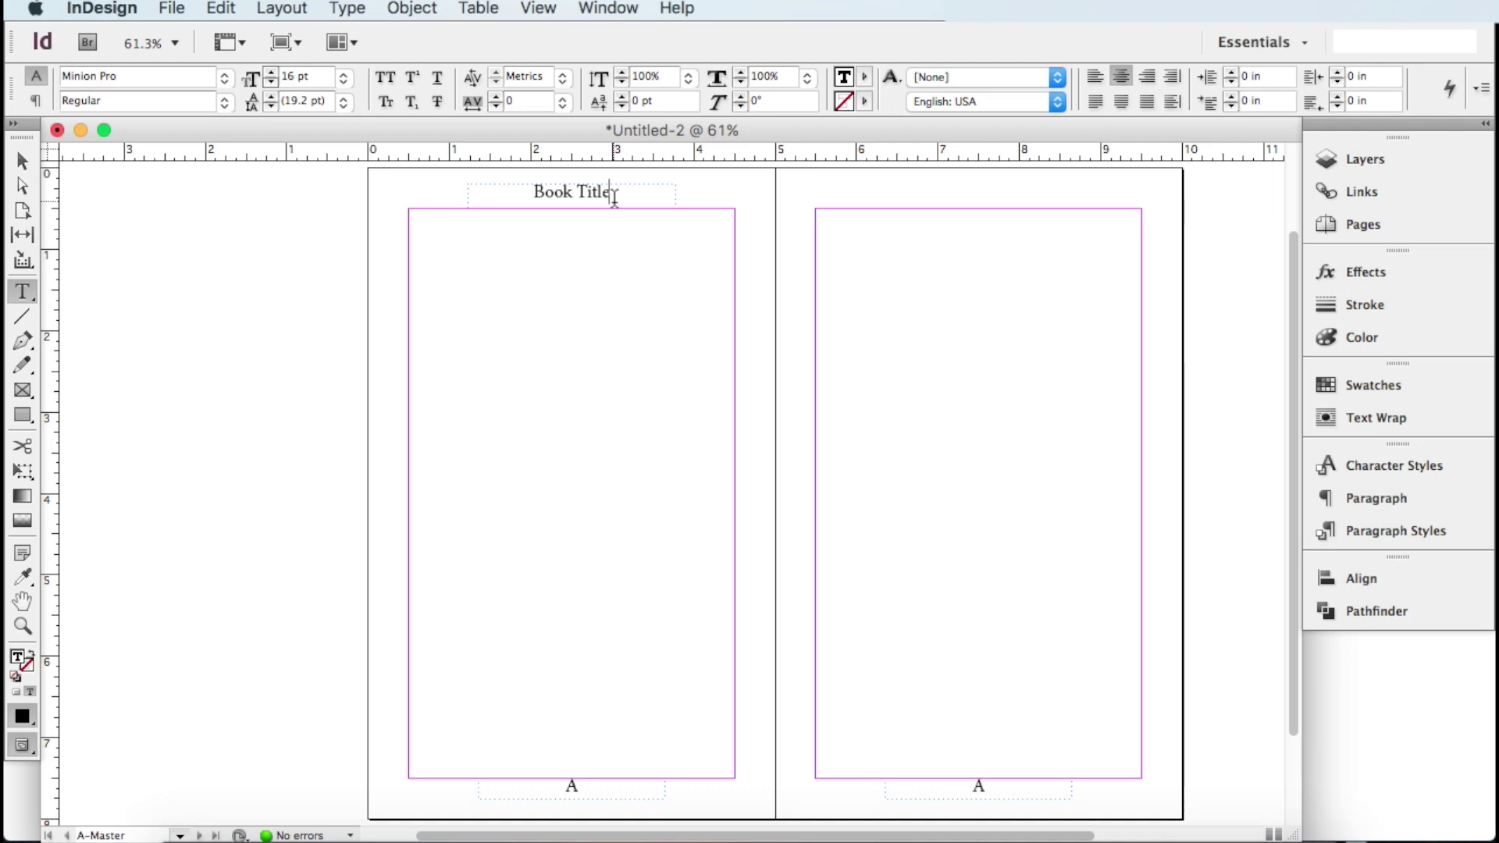
Replace the "Book Title" header text with the File Name text variable
{"action": "left_click_drag", "start_coordinate": [615, 197], "coordinate": [512, 190]}
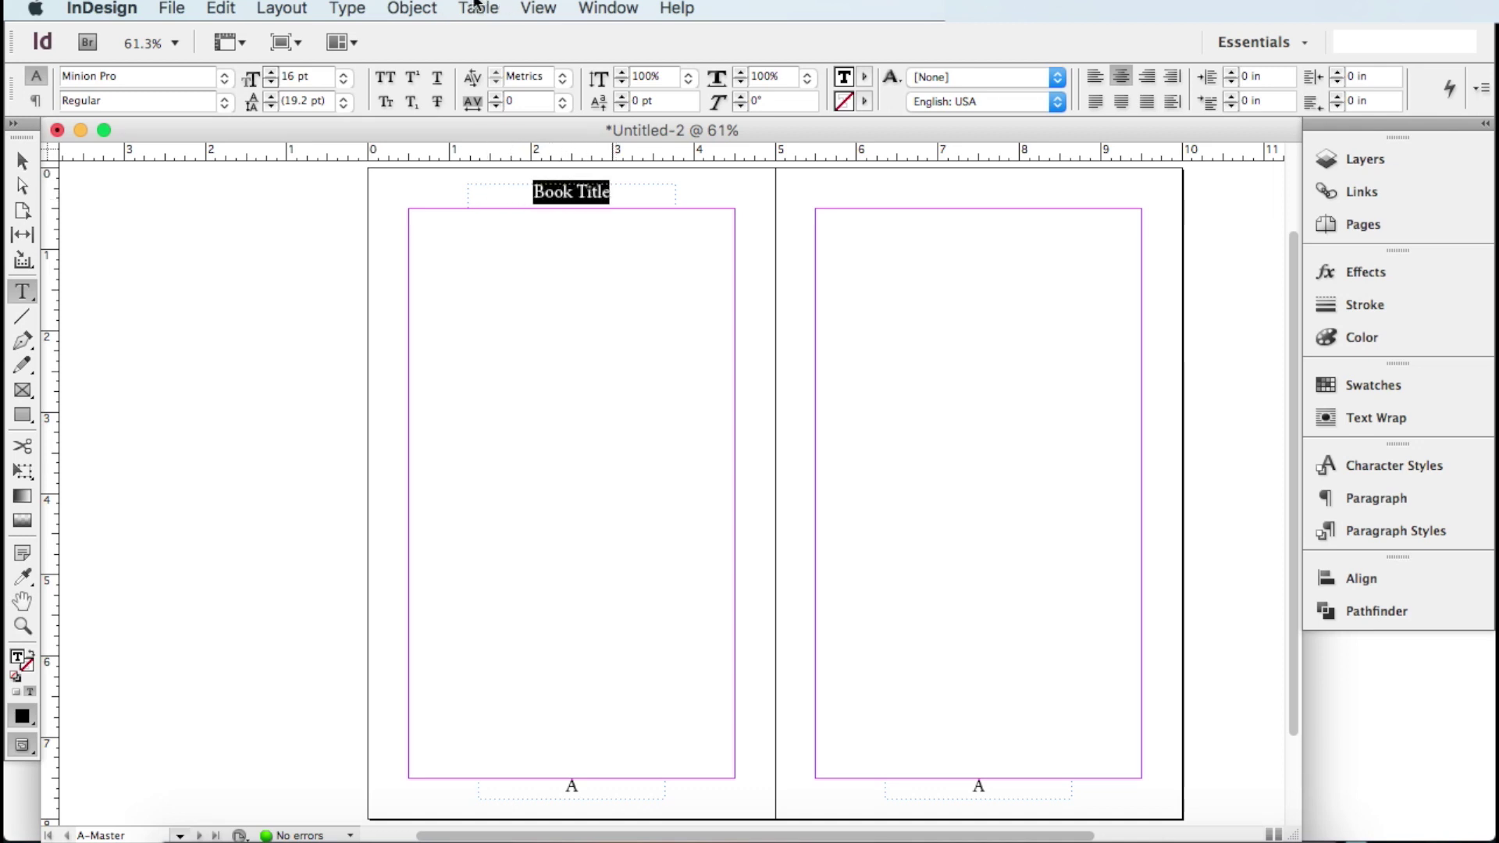
{"action": "left_click", "coordinate": [347, 8]}
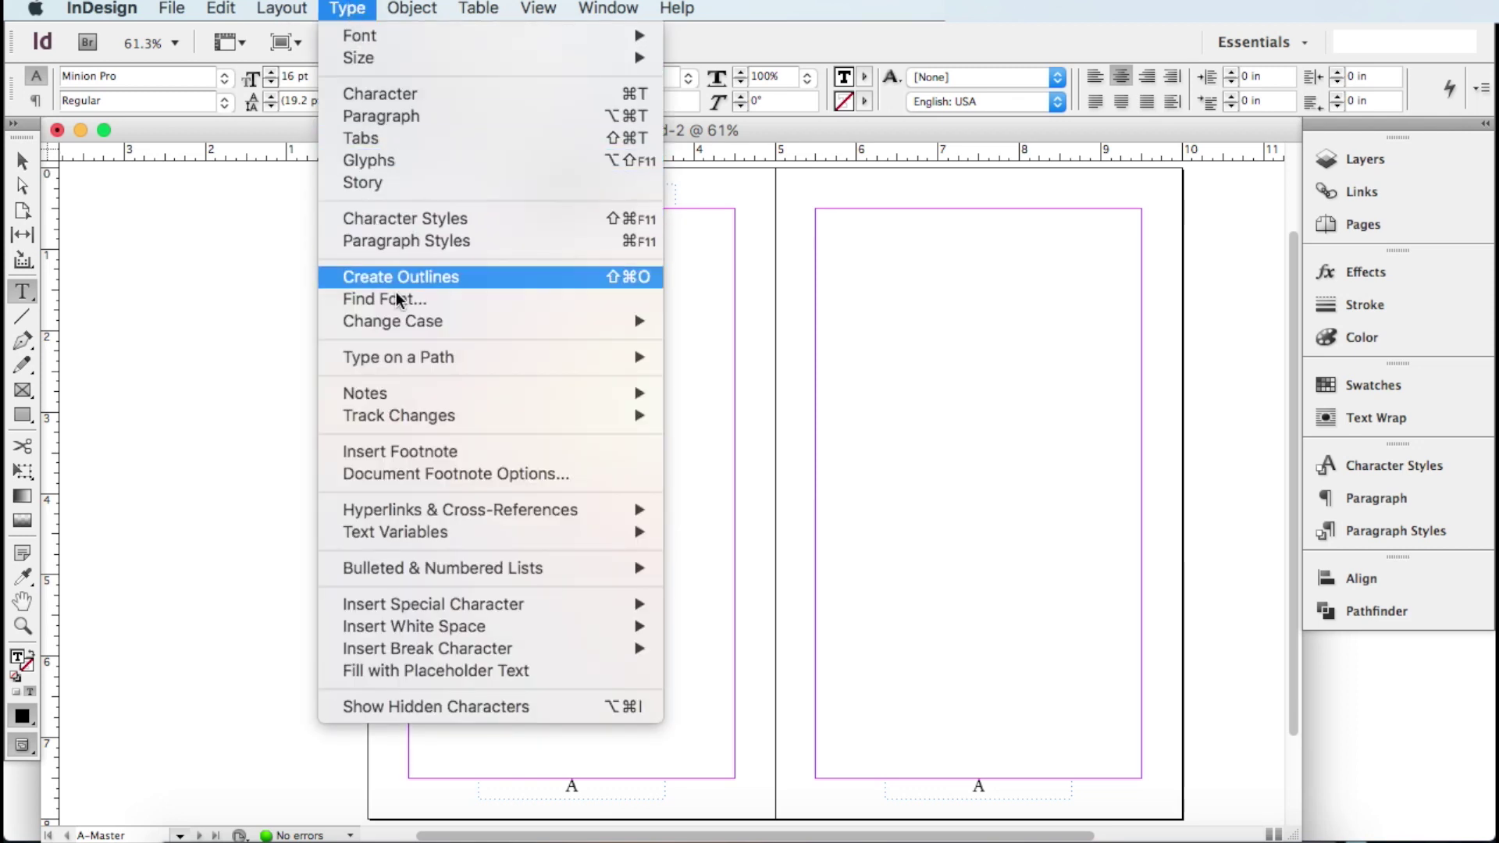
{"action": "mouse_move", "coordinate": [410, 532]}
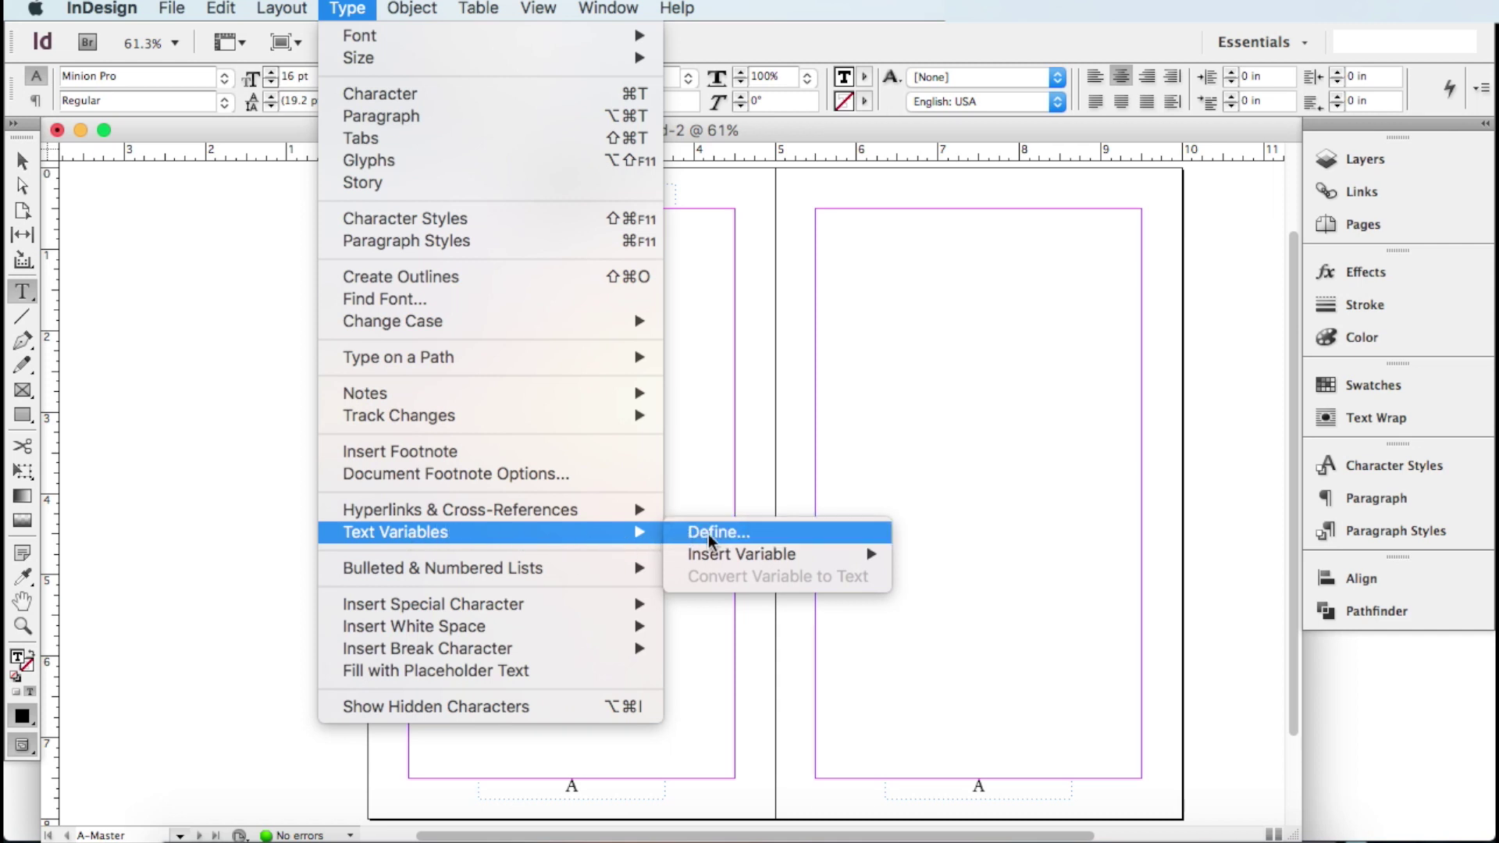
{"action": "mouse_move", "coordinate": [756, 556]}
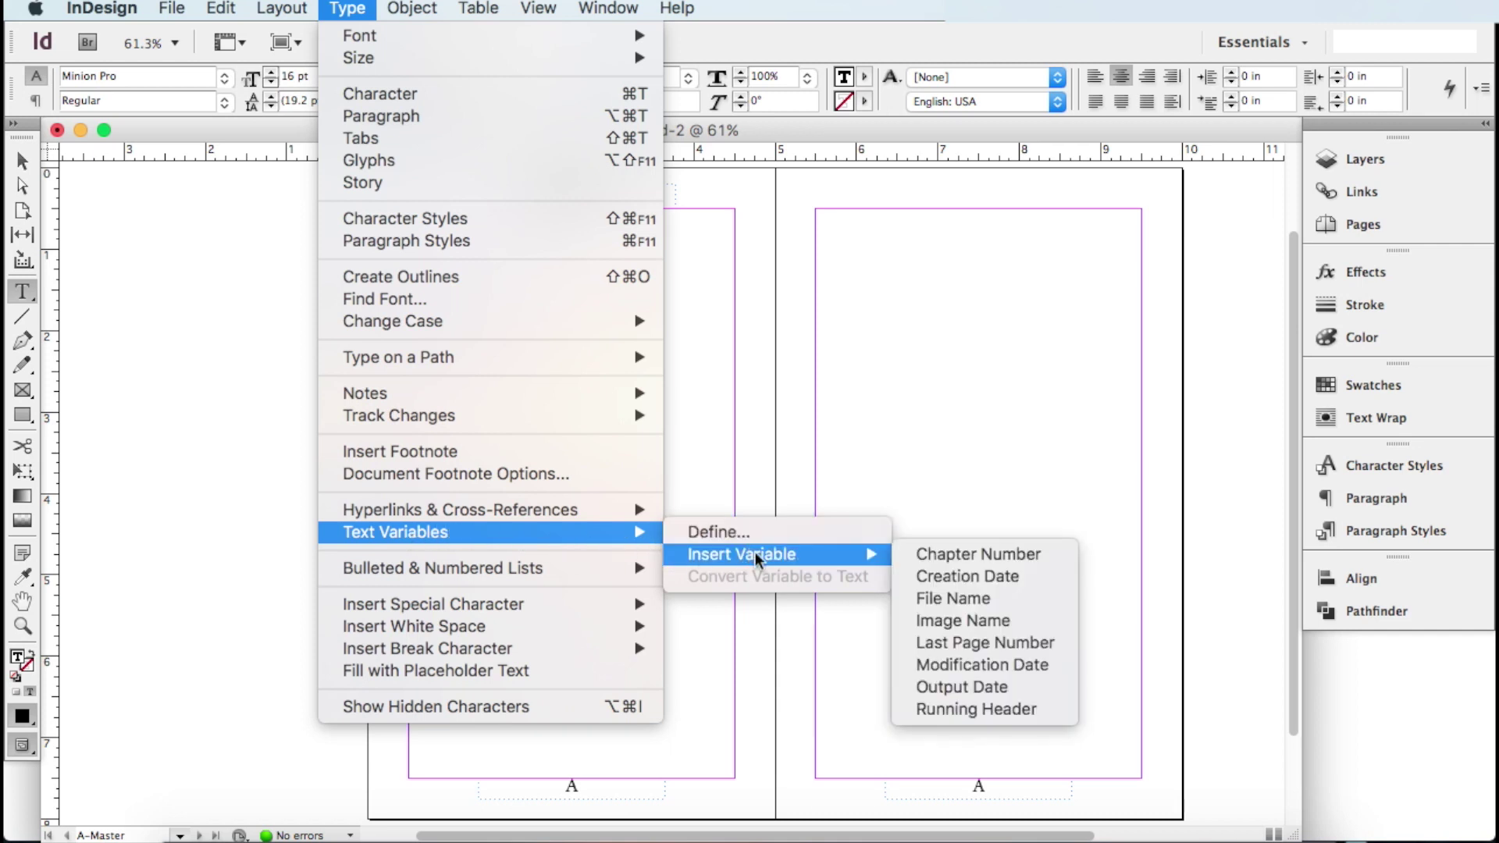
{"action": "left_click", "coordinate": [1005, 601]}
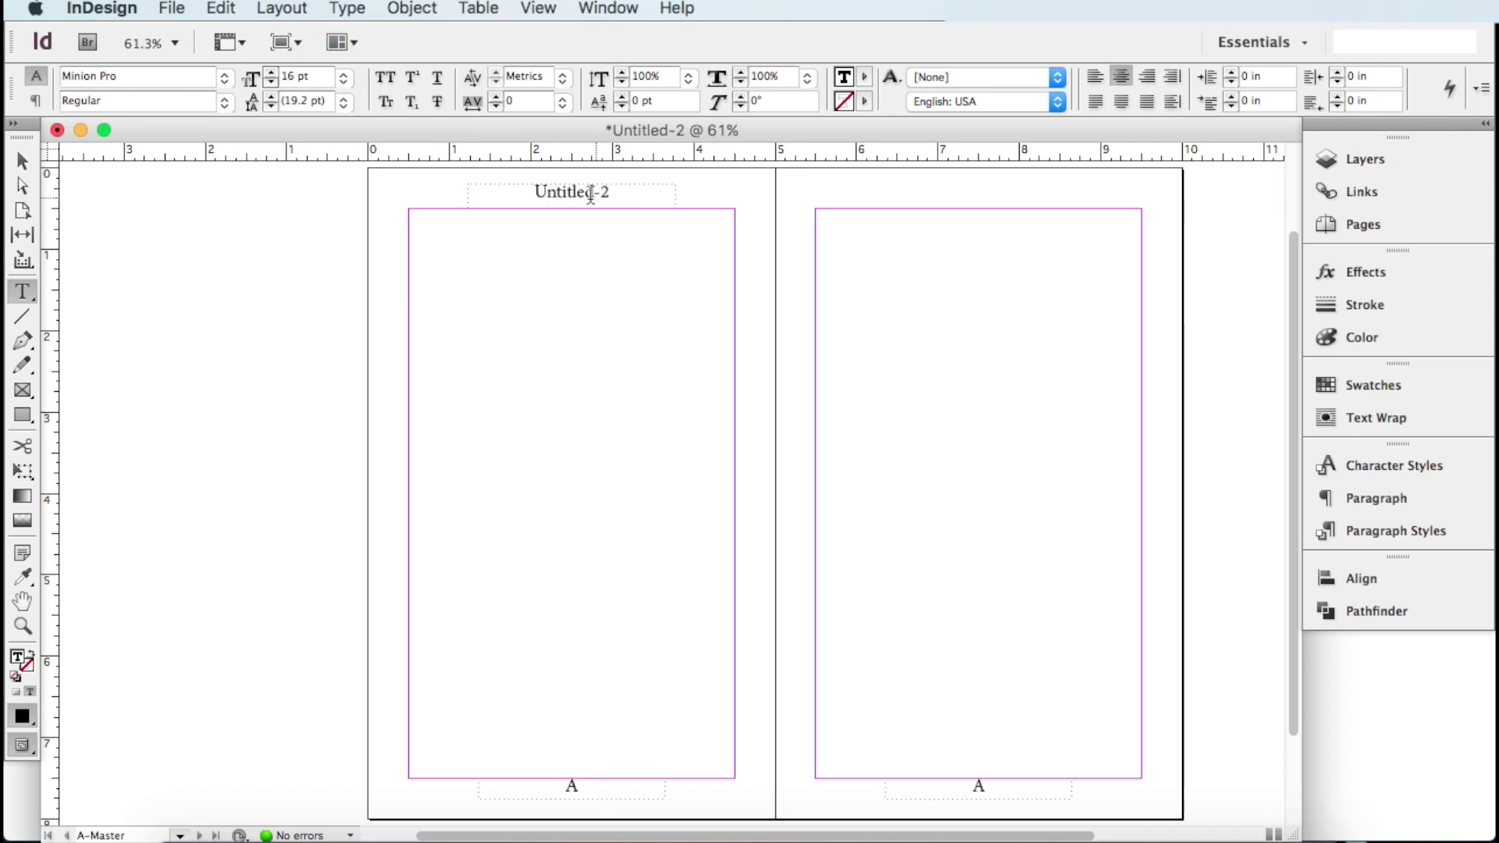
{"action": "left_click", "coordinate": [33, 168]}
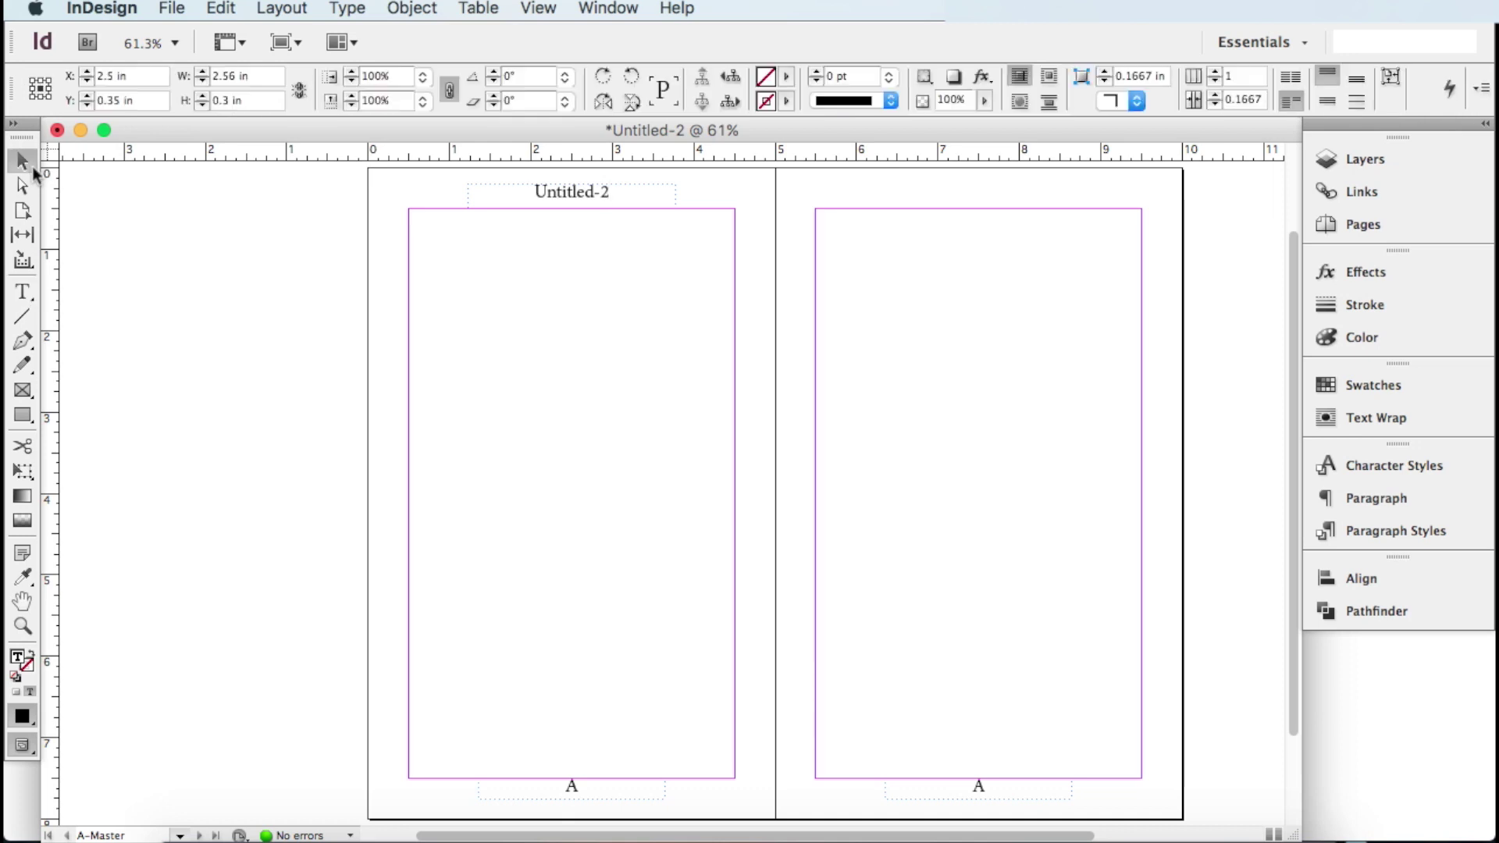
{"action": "left_click", "coordinate": [23, 292]}
{"action": "left_click", "coordinate": [587, 192]}
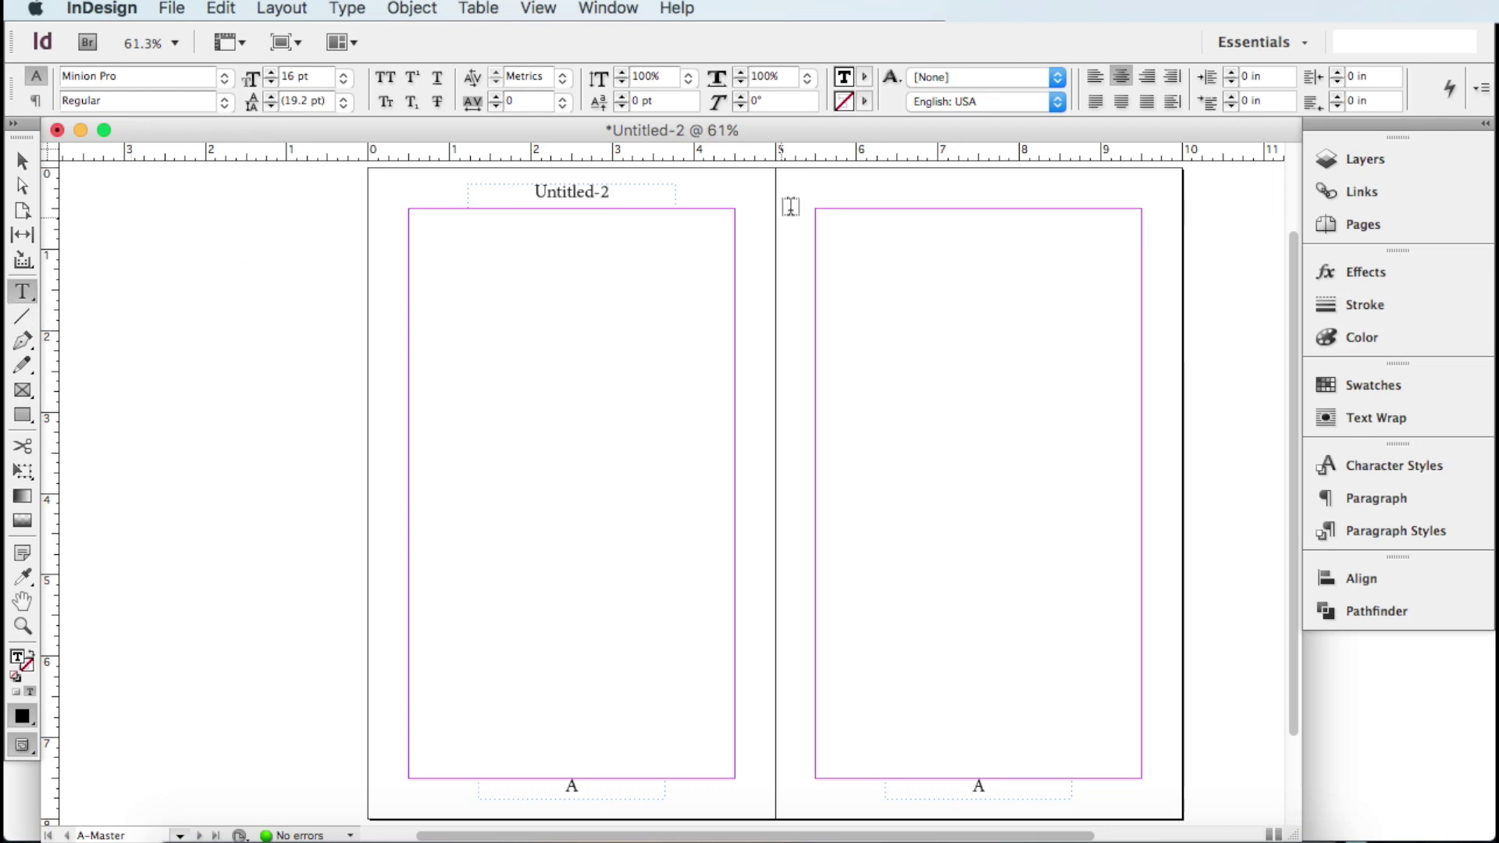
Draw a header text frame about 2.66 by 0.3 in above the right master page's top margin and center it at X 7.5 in
{"action": "left_click_drag", "start_coordinate": [893, 191], "coordinate": [1112, 211]}
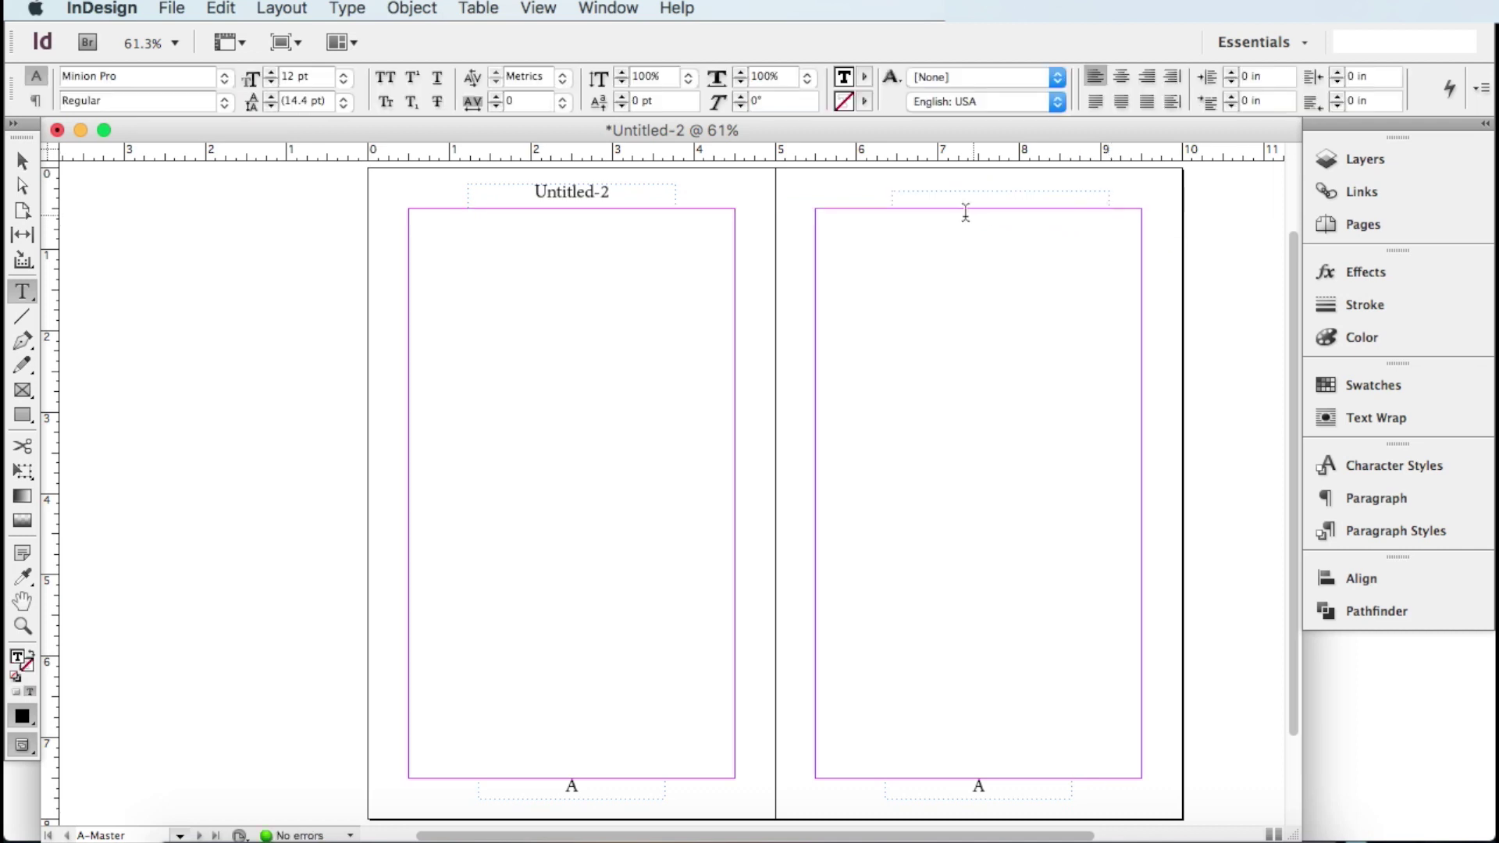
{"action": "left_click", "coordinate": [22, 161]}
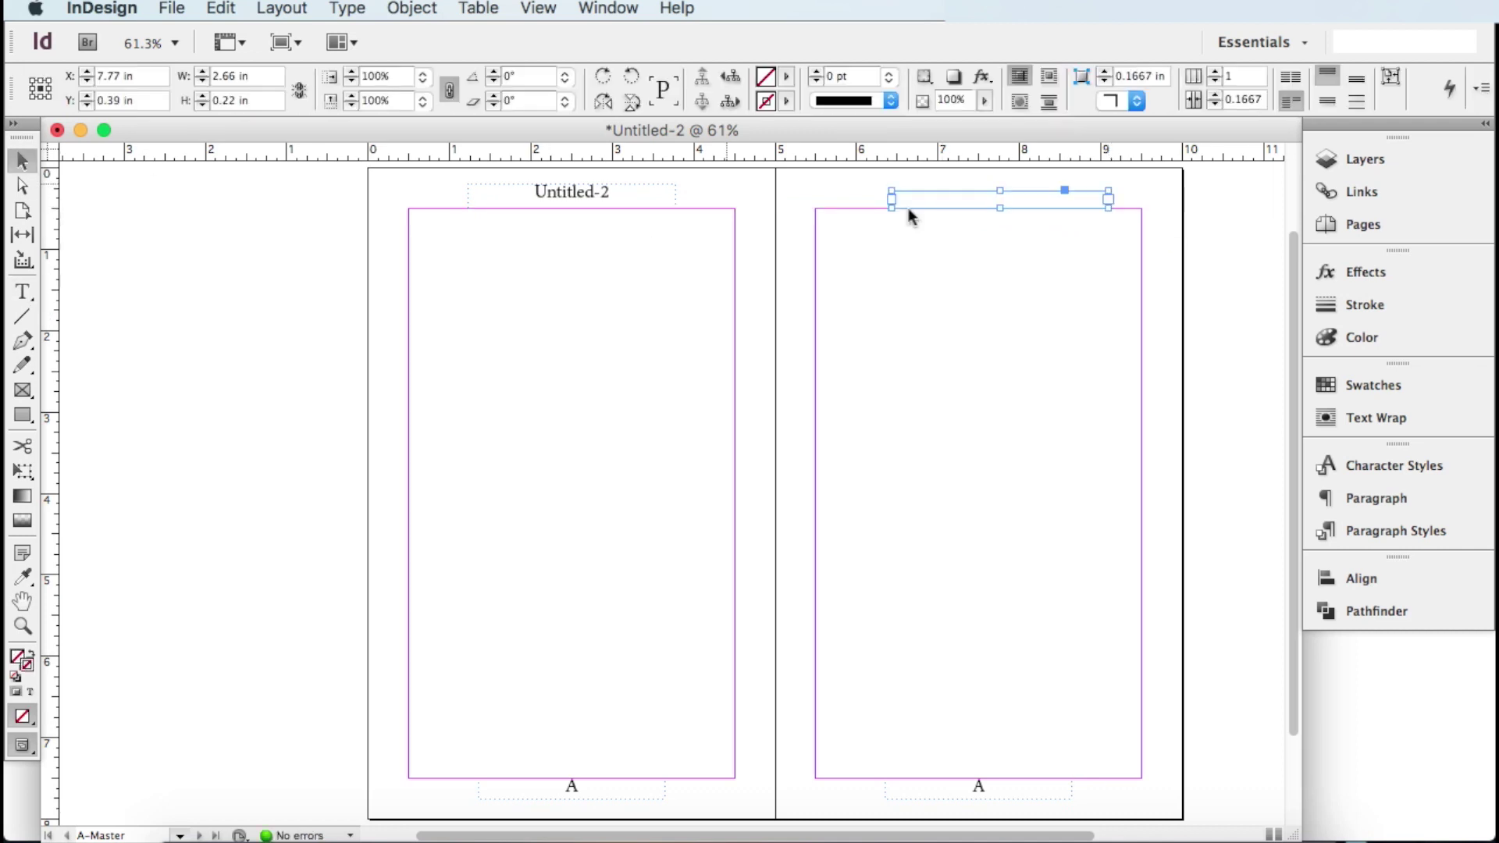
{"action": "left_click_drag", "start_coordinate": [1000, 195], "coordinate": [1001, 187]}
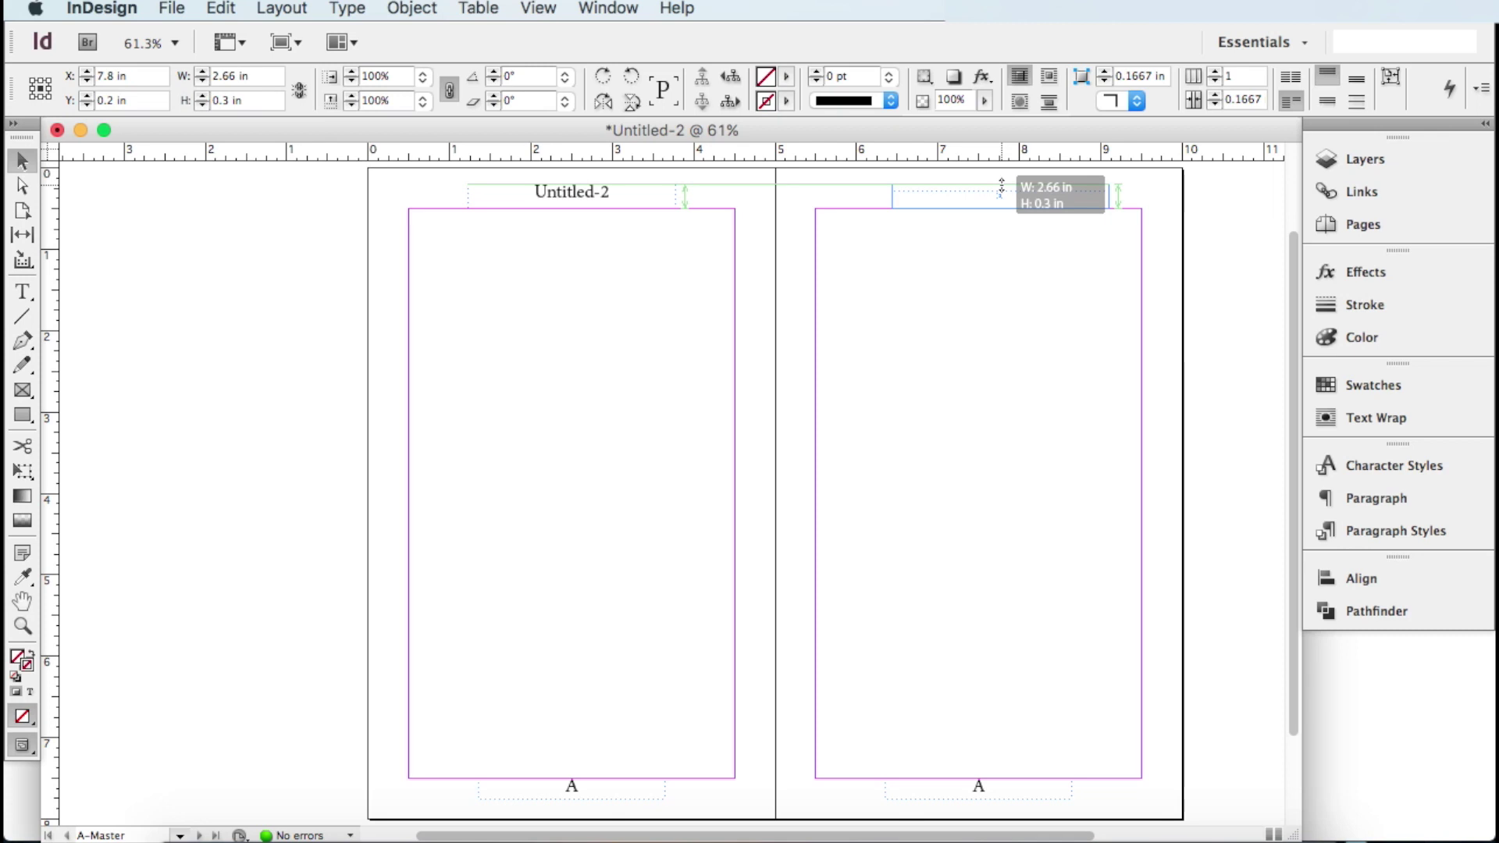
{"action": "left_click_drag", "start_coordinate": [1001, 187], "coordinate": [1002, 185]}
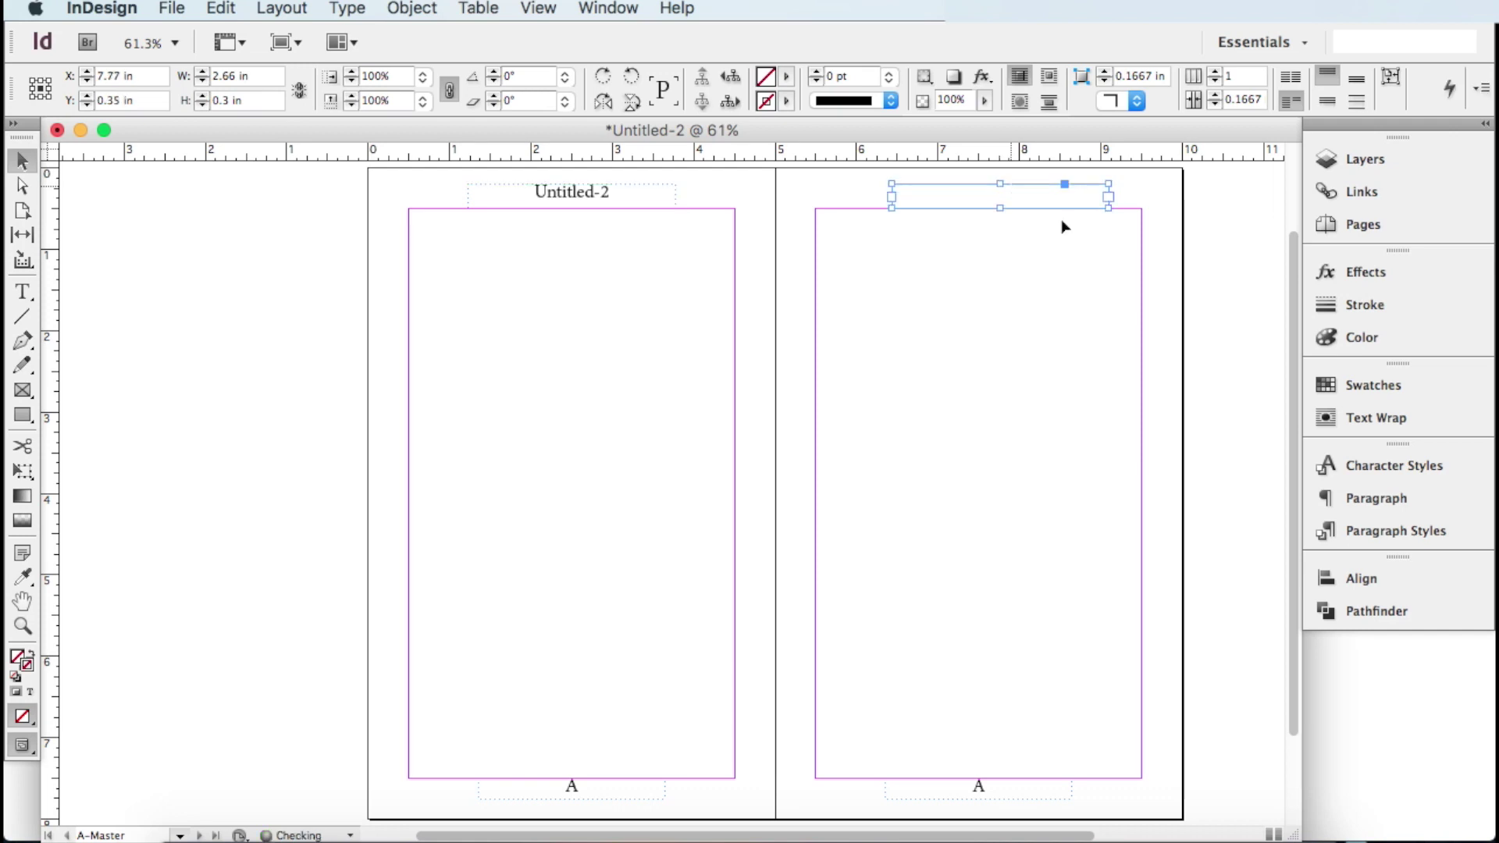
{"action": "left_click_drag", "start_coordinate": [1023, 200], "coordinate": [1007, 203]}
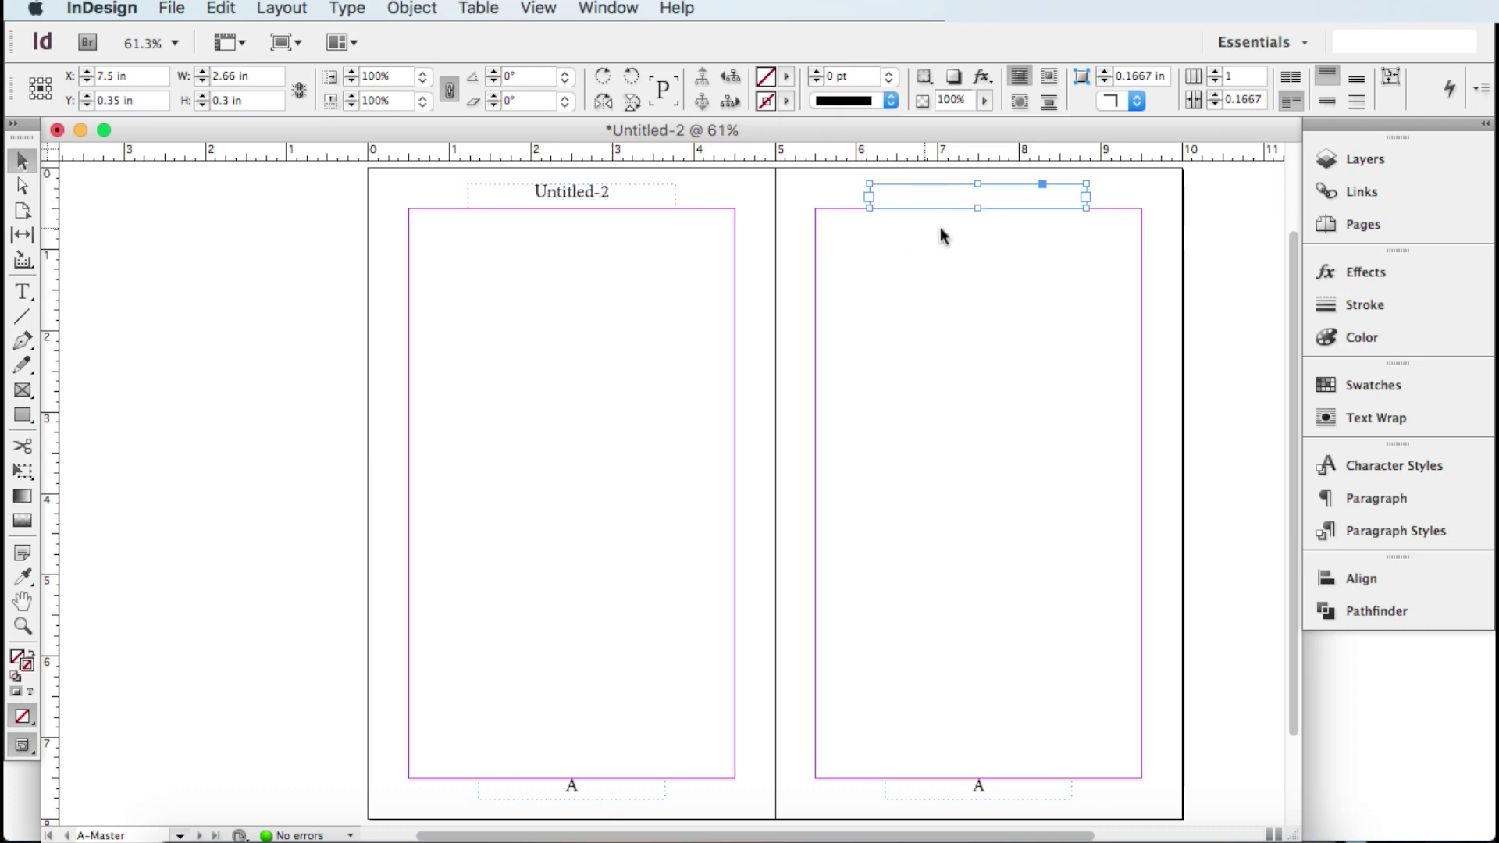
Place the text cursor in the right master page's header frame and start a new text variable based on Running Header
{"action": "left_click", "coordinate": [22, 291]}
{"action": "left_click", "coordinate": [986, 198]}
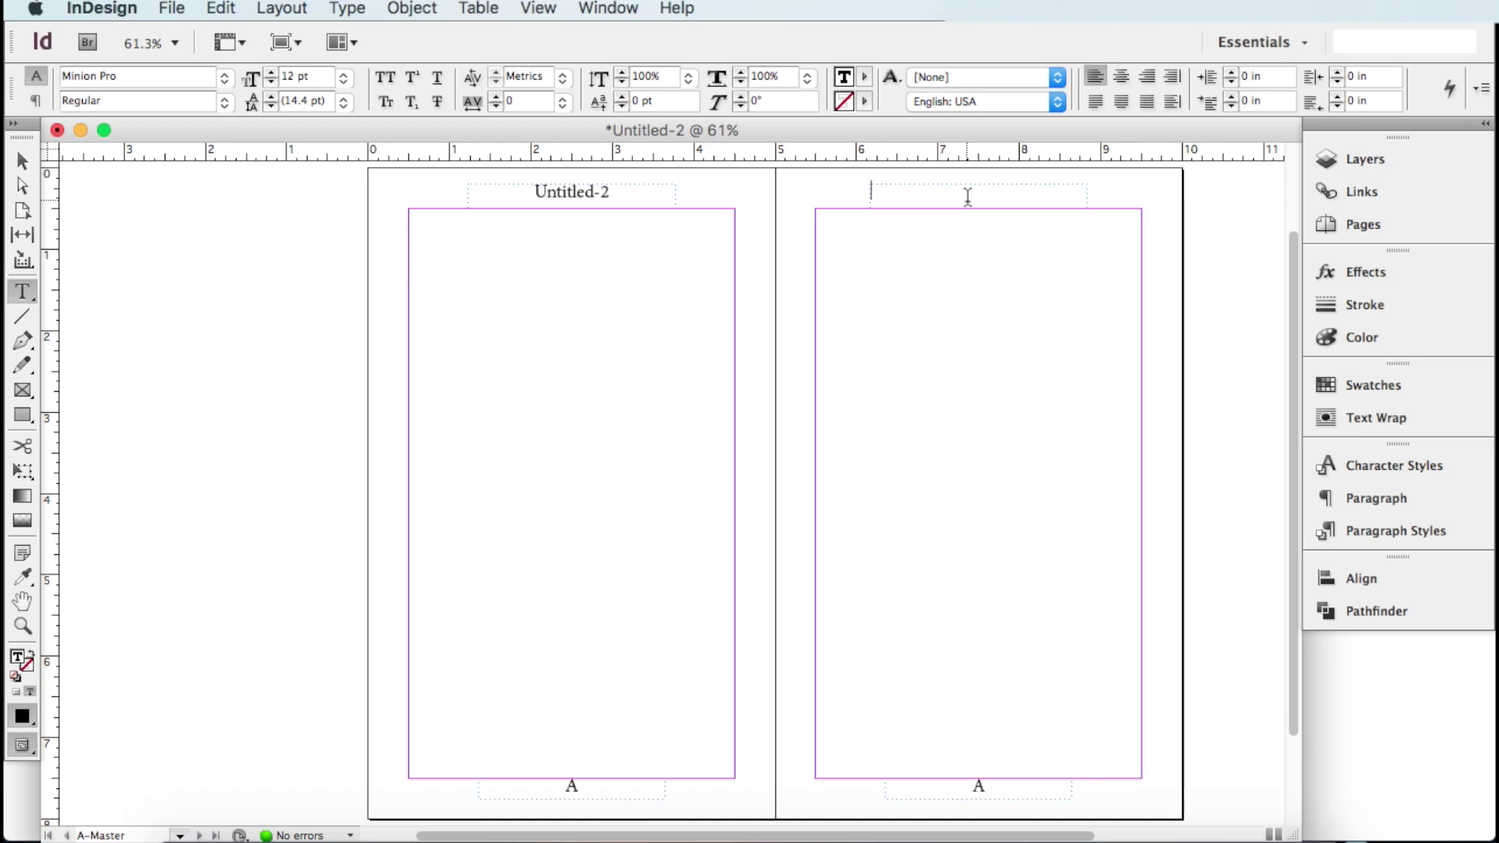
{"action": "left_click", "coordinate": [385, 76]}
{"action": "left_click", "coordinate": [348, 10]}
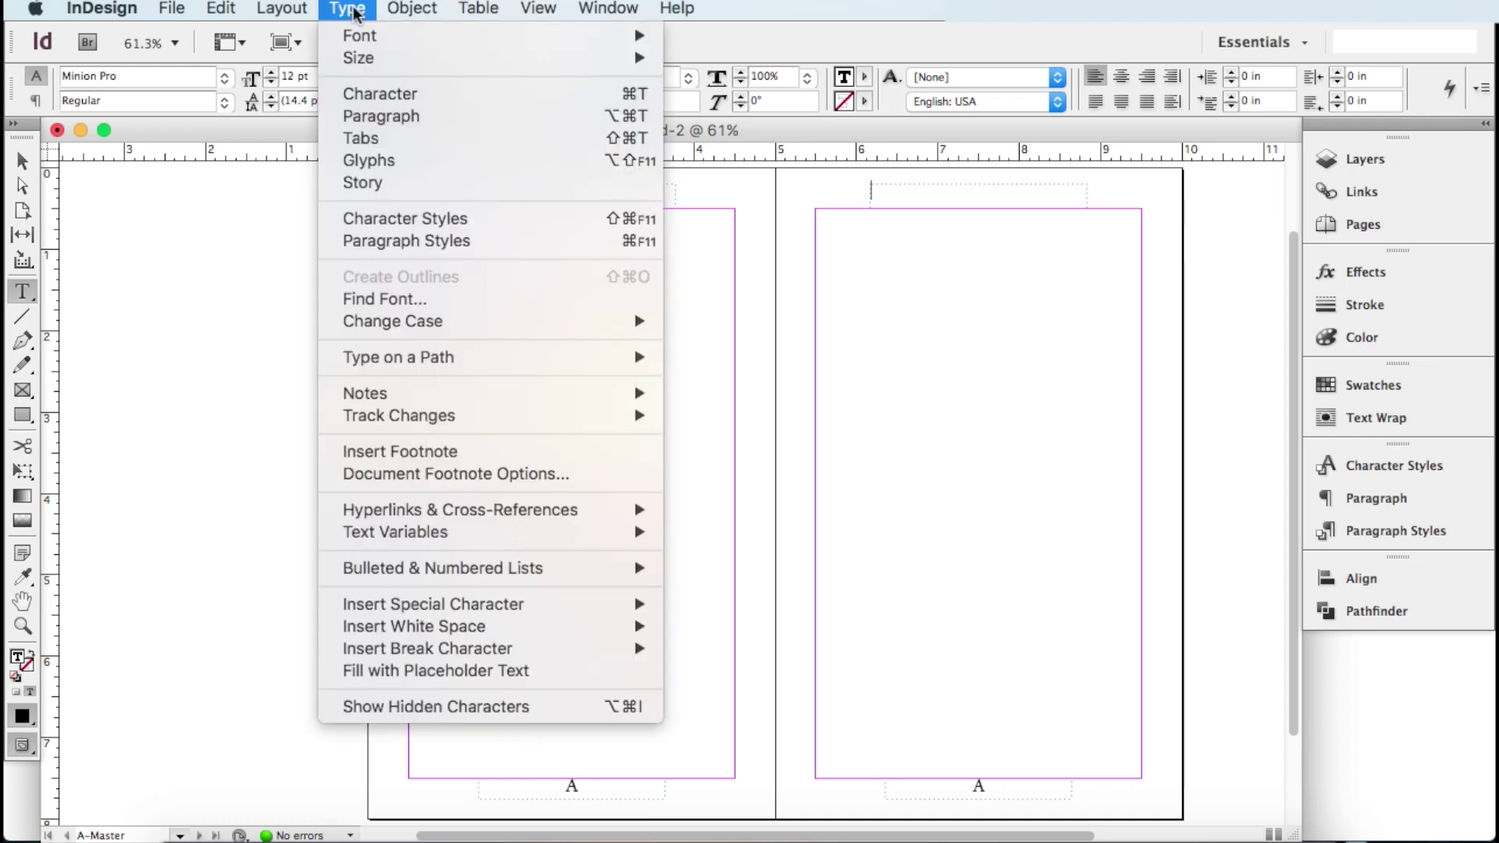
{"action": "mouse_move", "coordinate": [415, 421]}
{"action": "mouse_move", "coordinate": [410, 530]}
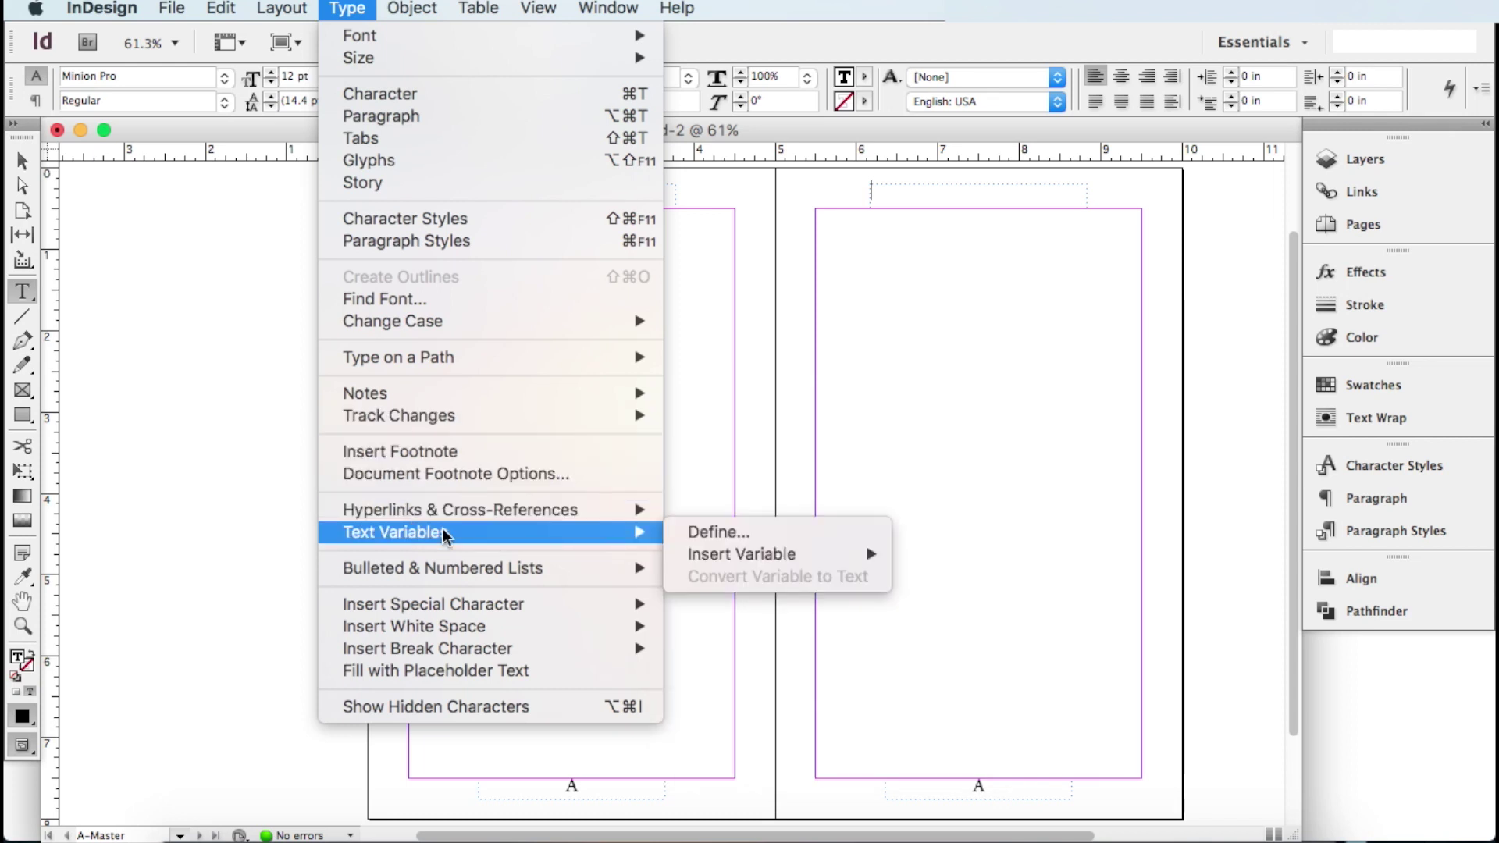
{"action": "mouse_move", "coordinate": [732, 561]}
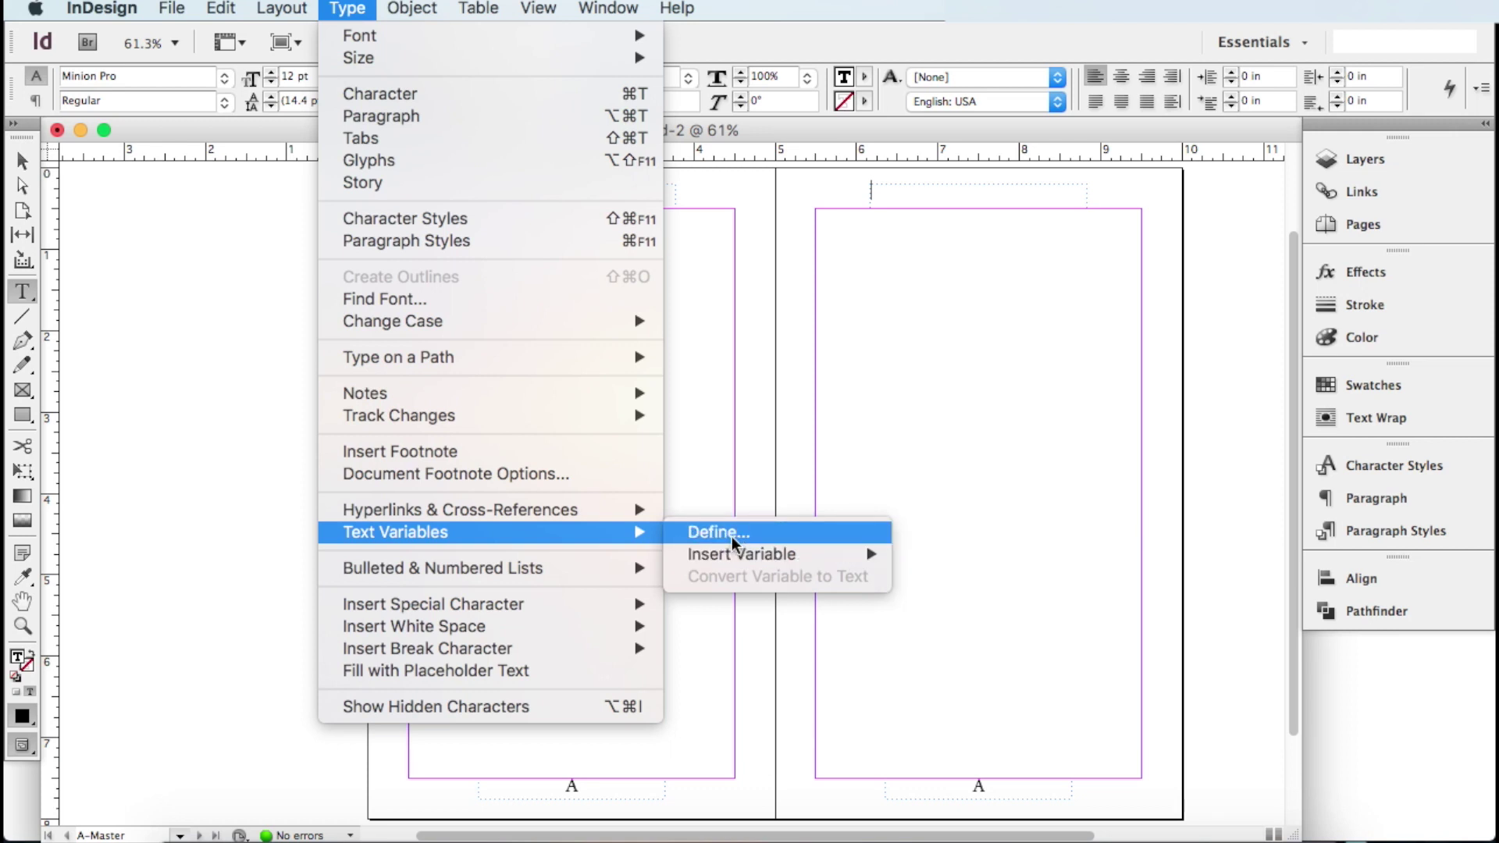
{"action": "left_click", "coordinate": [734, 542]}
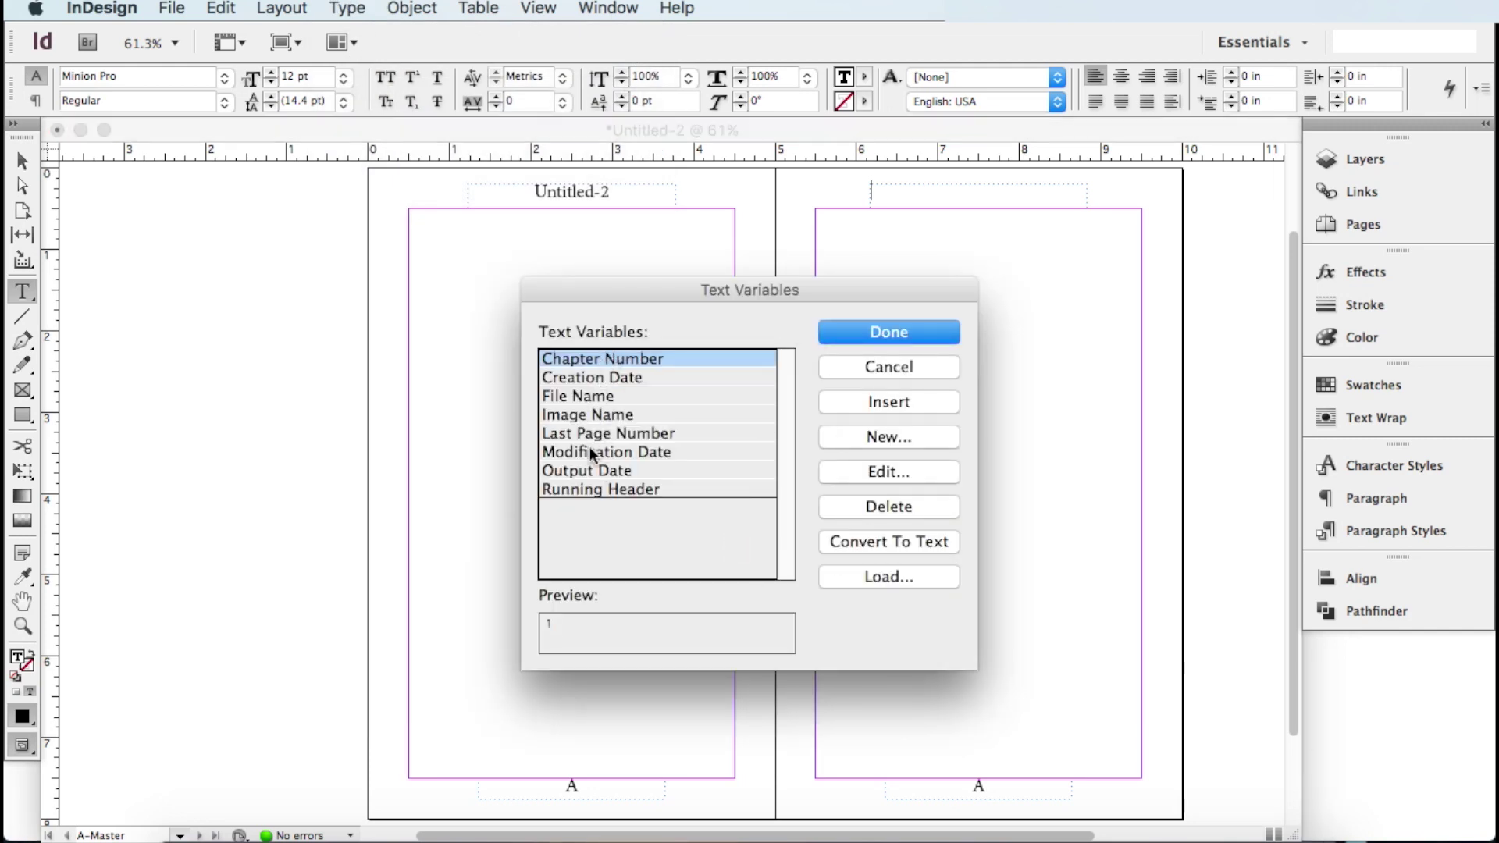
{"action": "left_click", "coordinate": [681, 489]}
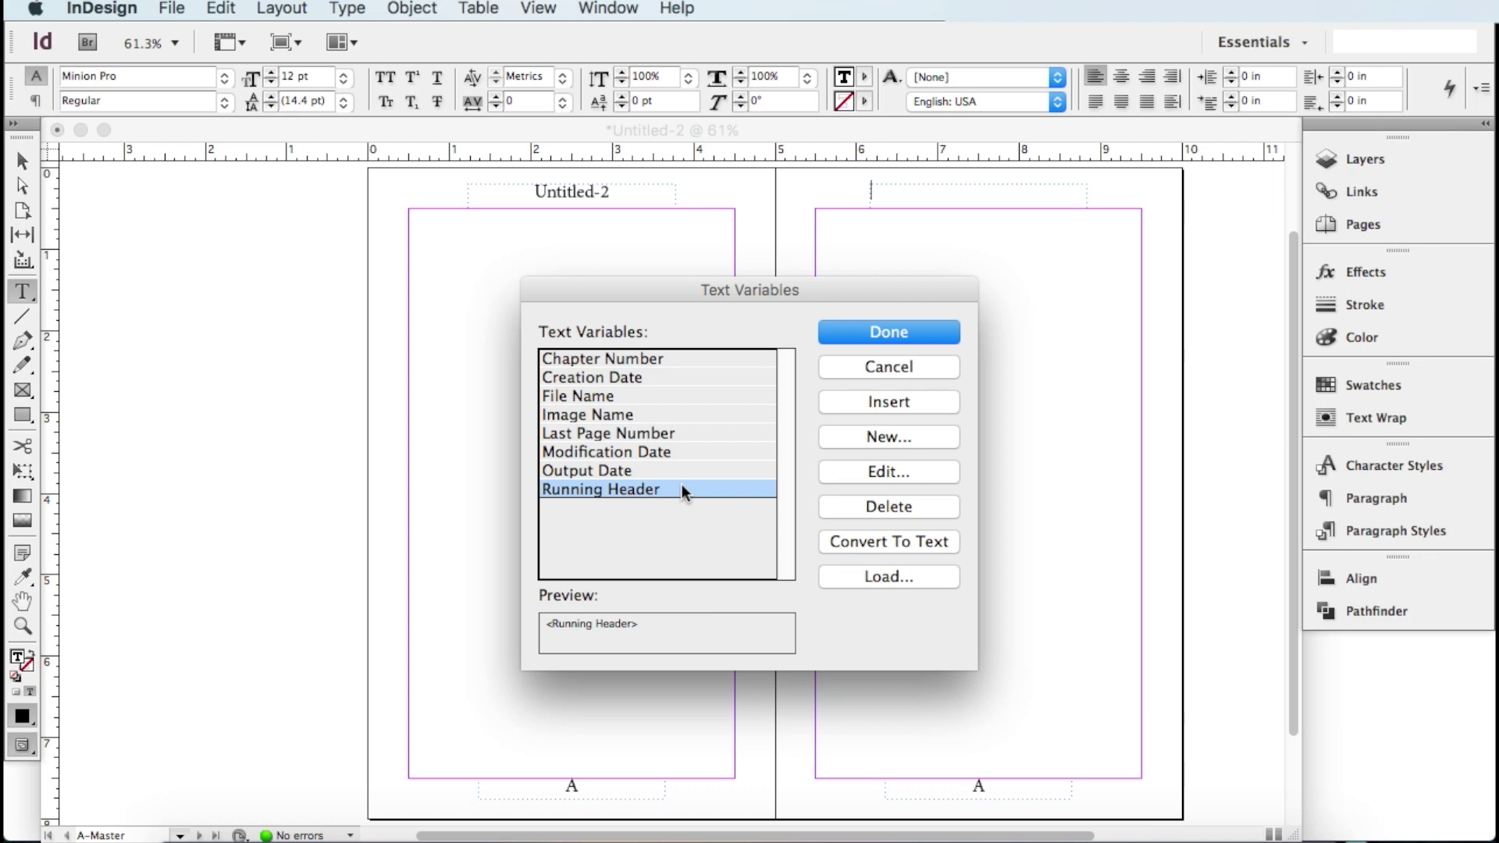
{"action": "left_click", "coordinate": [900, 439]}
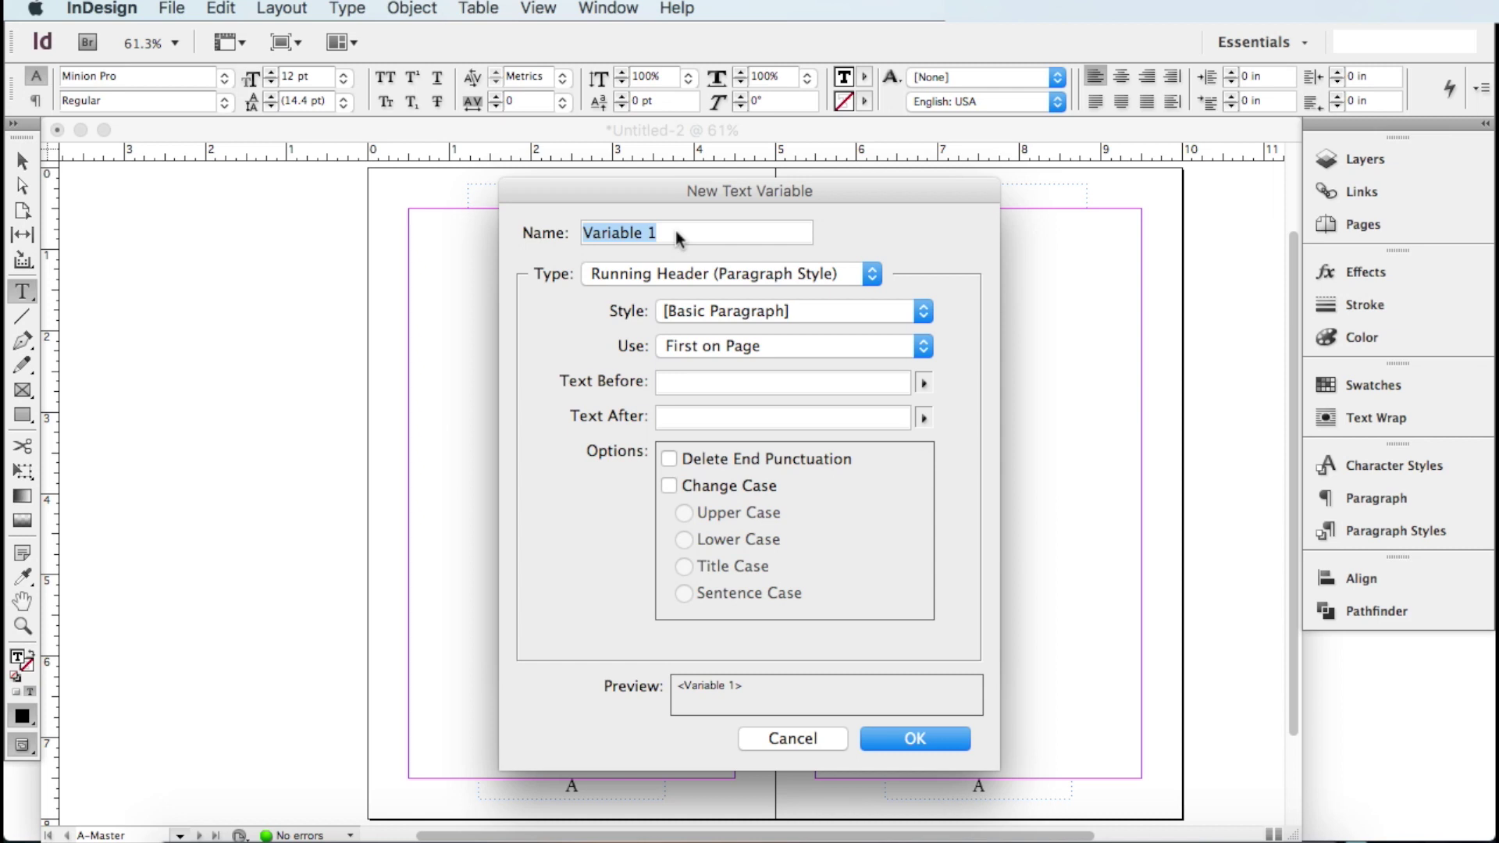
Define Variable 1 as a Running Header (Paragraph Style) variable using the [Basic Paragraph] style and First on Page
{"action": "left_click", "coordinate": [665, 272]}
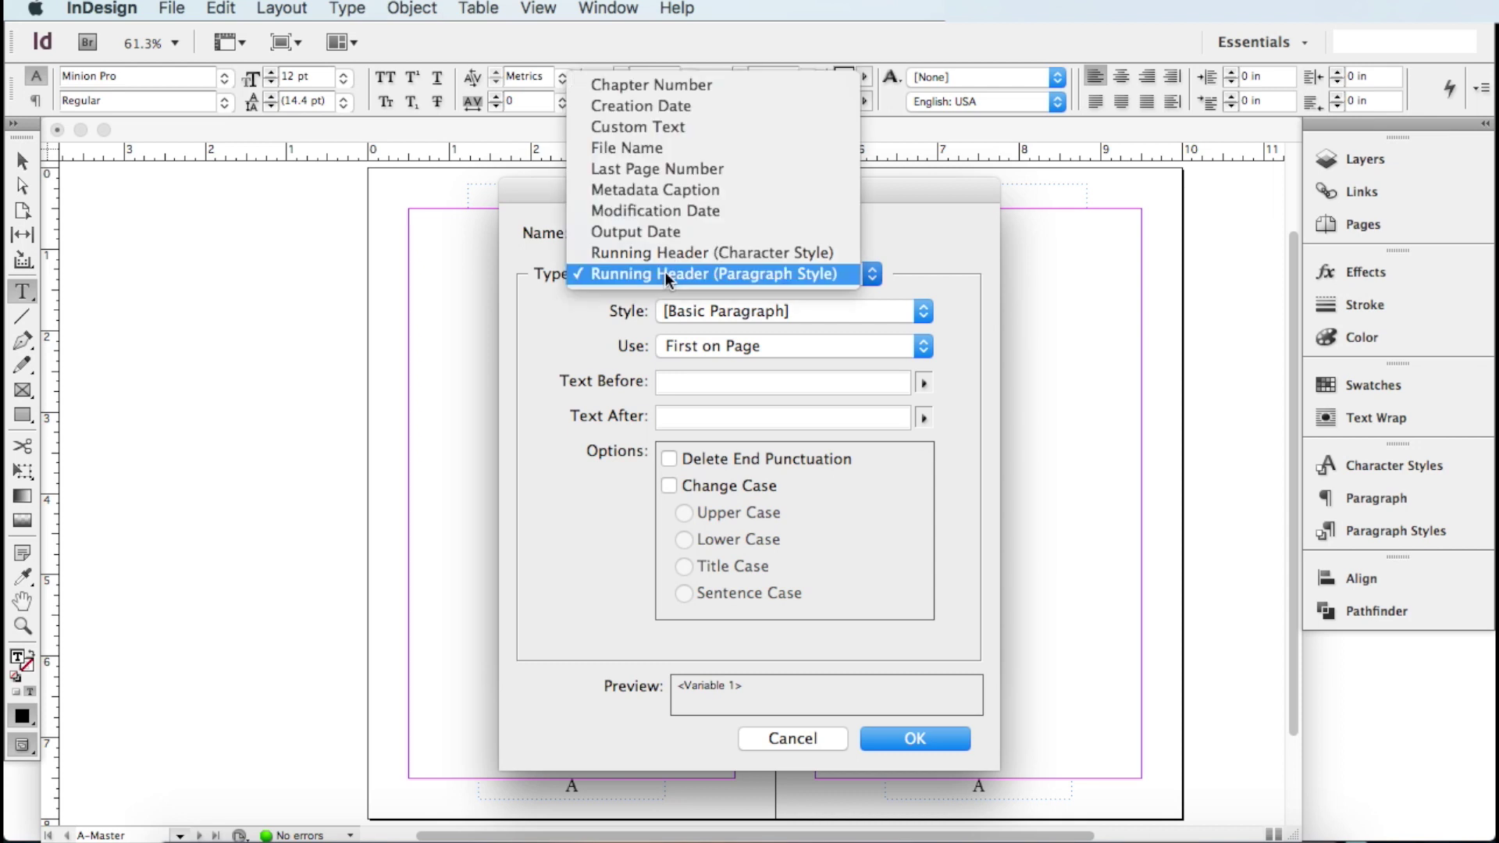
{"action": "left_click", "coordinate": [816, 274]}
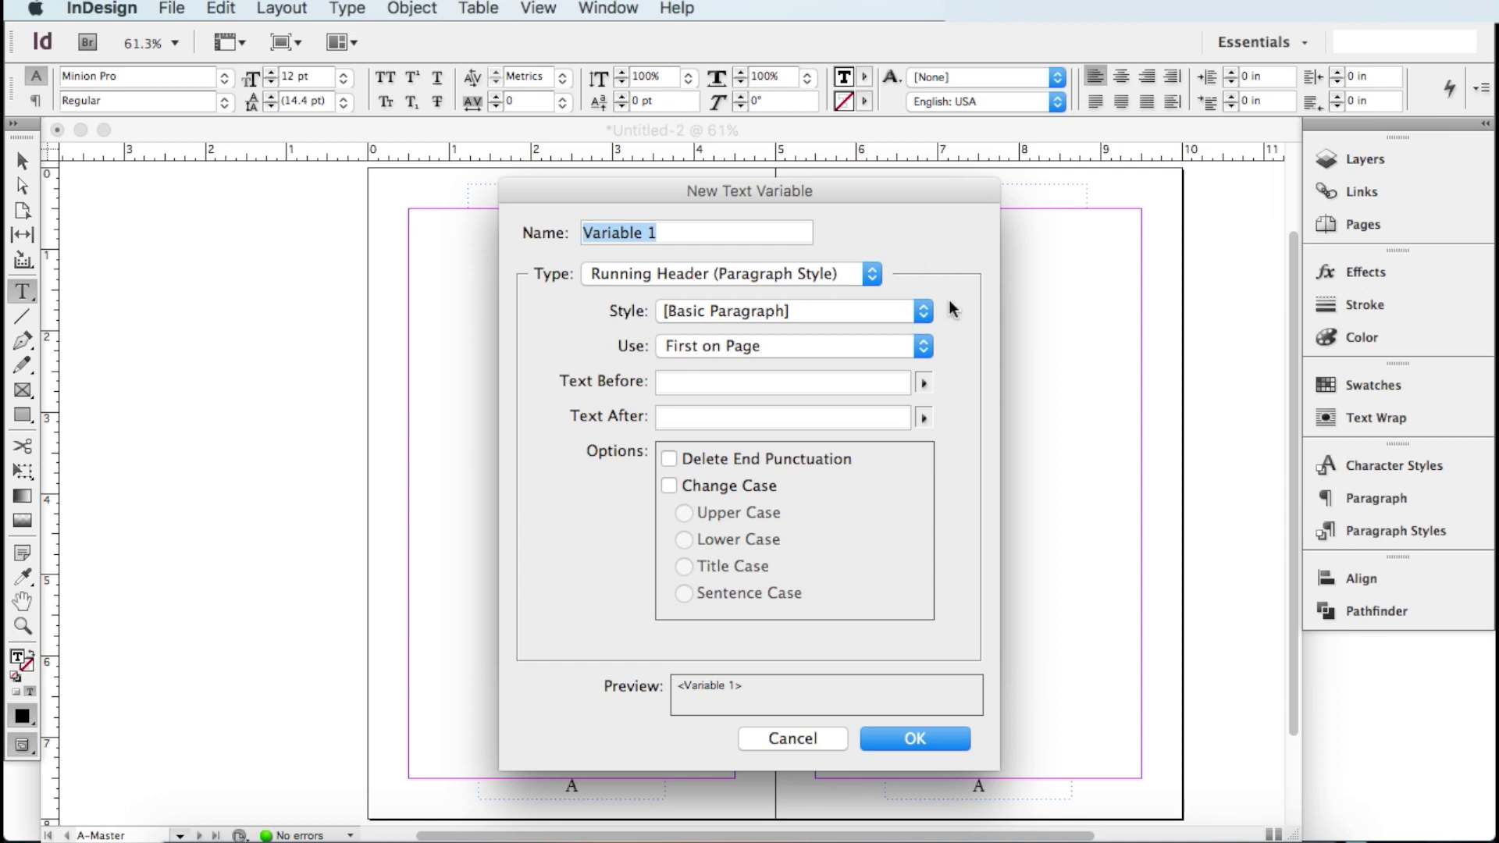
{"action": "left_click", "coordinate": [893, 303]}
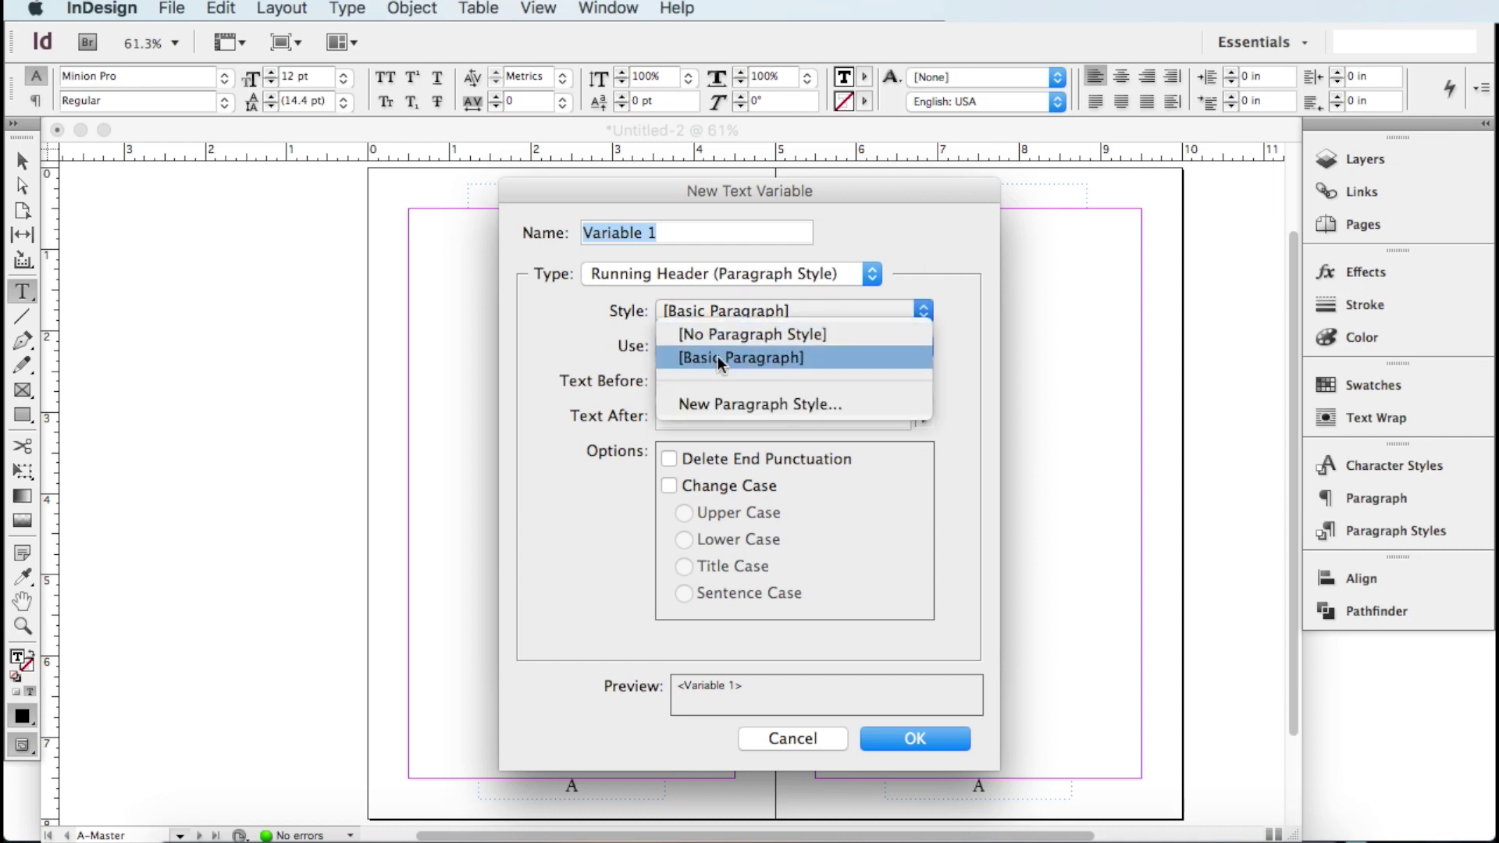
{"action": "left_click", "coordinate": [727, 405]}
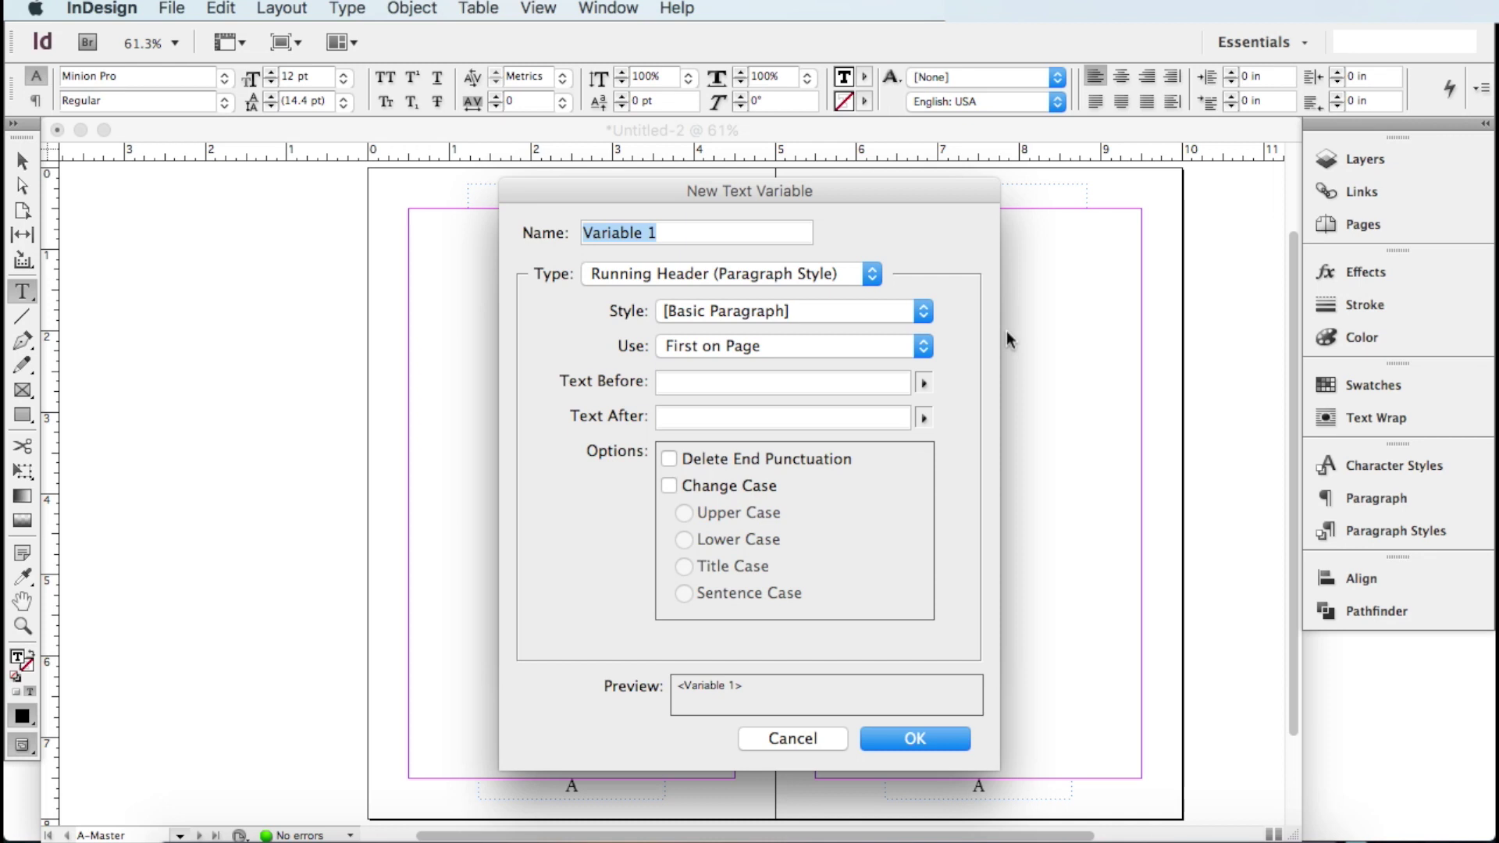
{"action": "left_click", "coordinate": [740, 311]}
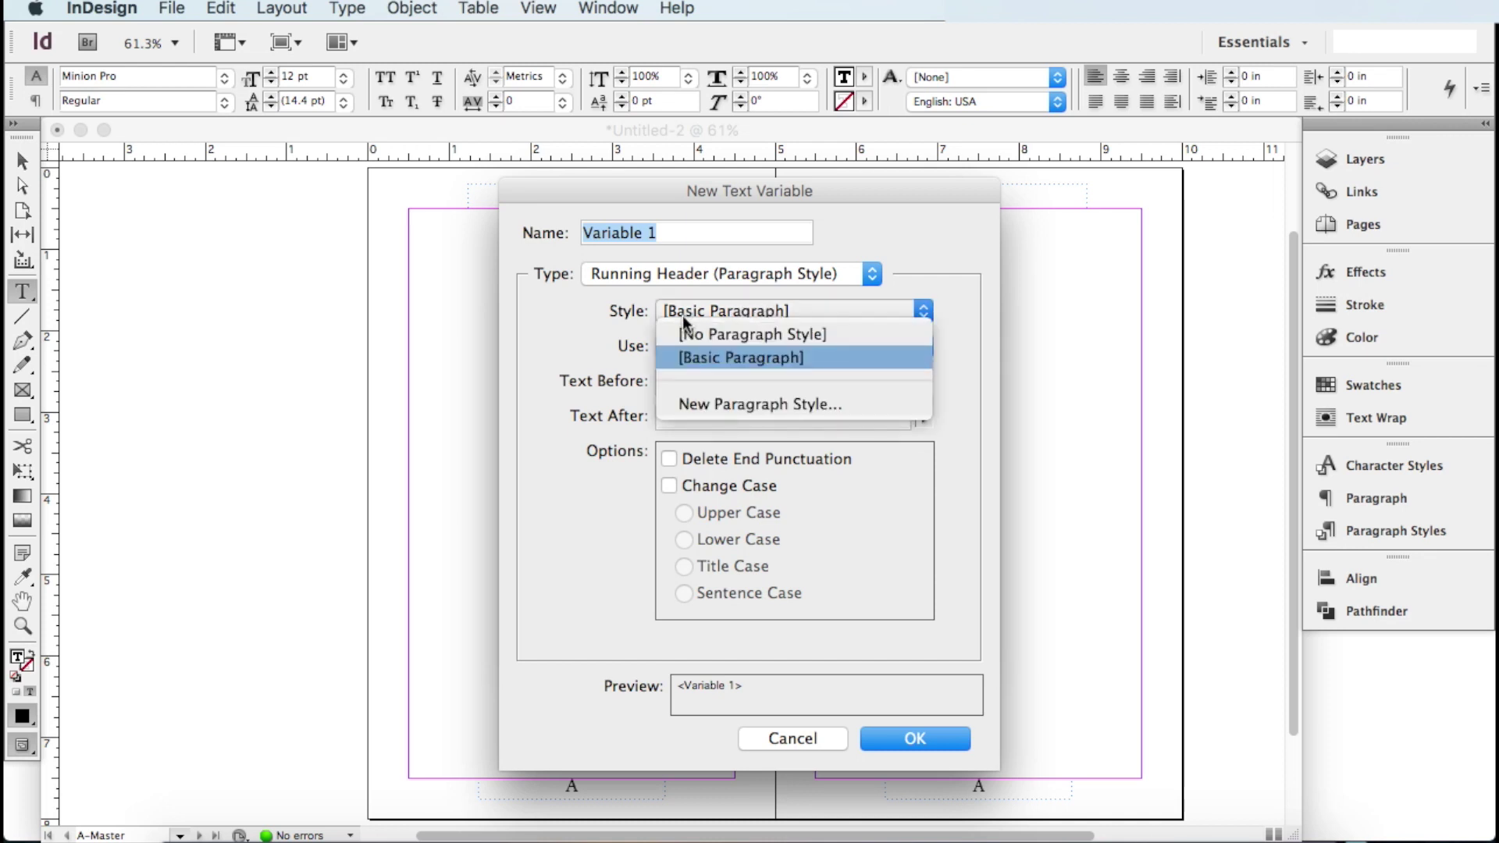
{"action": "left_click", "coordinate": [731, 359]}
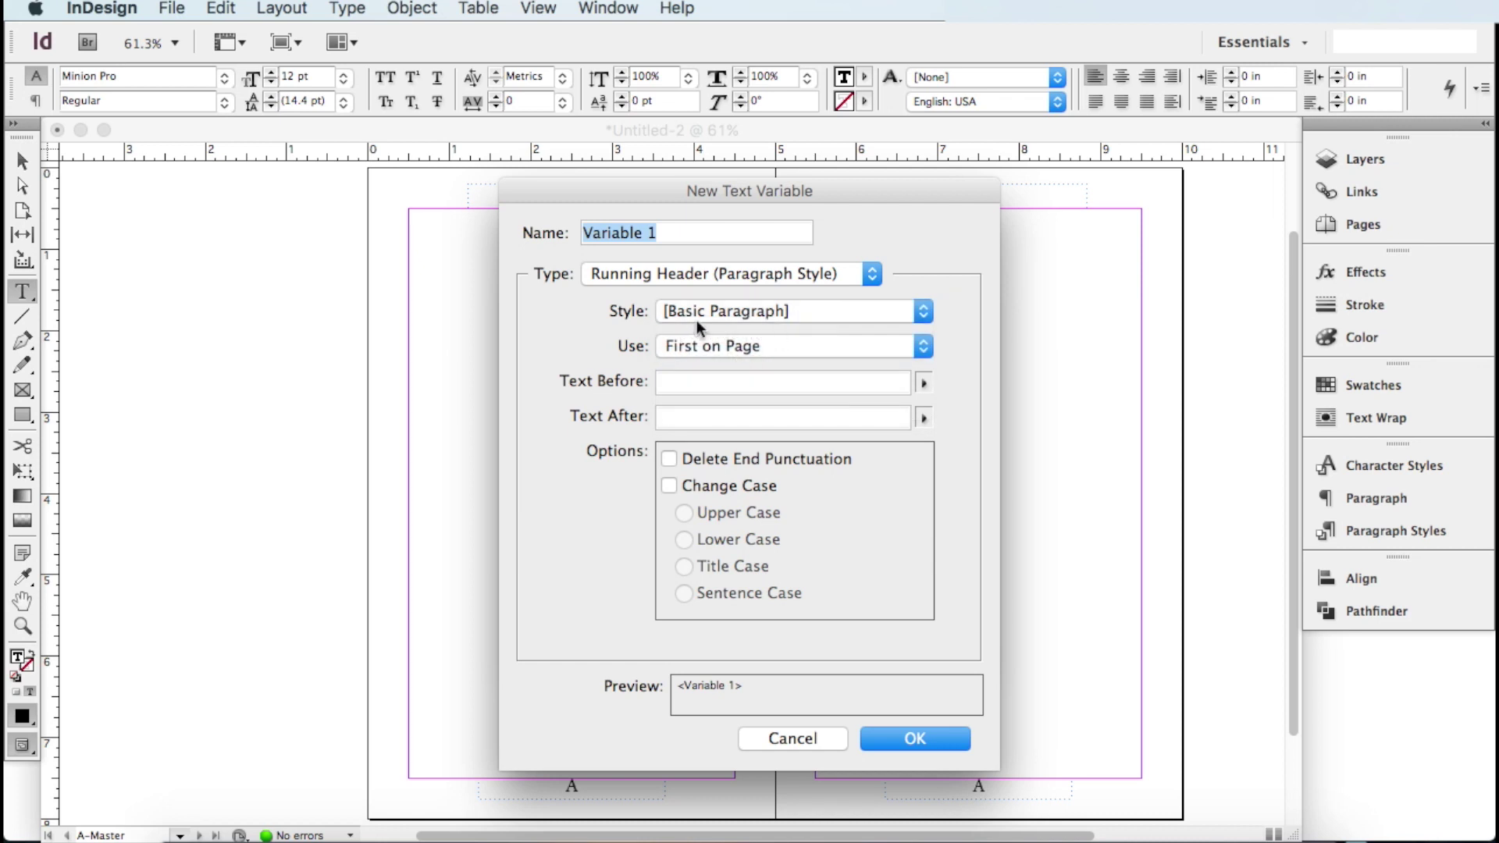
{"action": "left_click", "coordinate": [751, 353]}
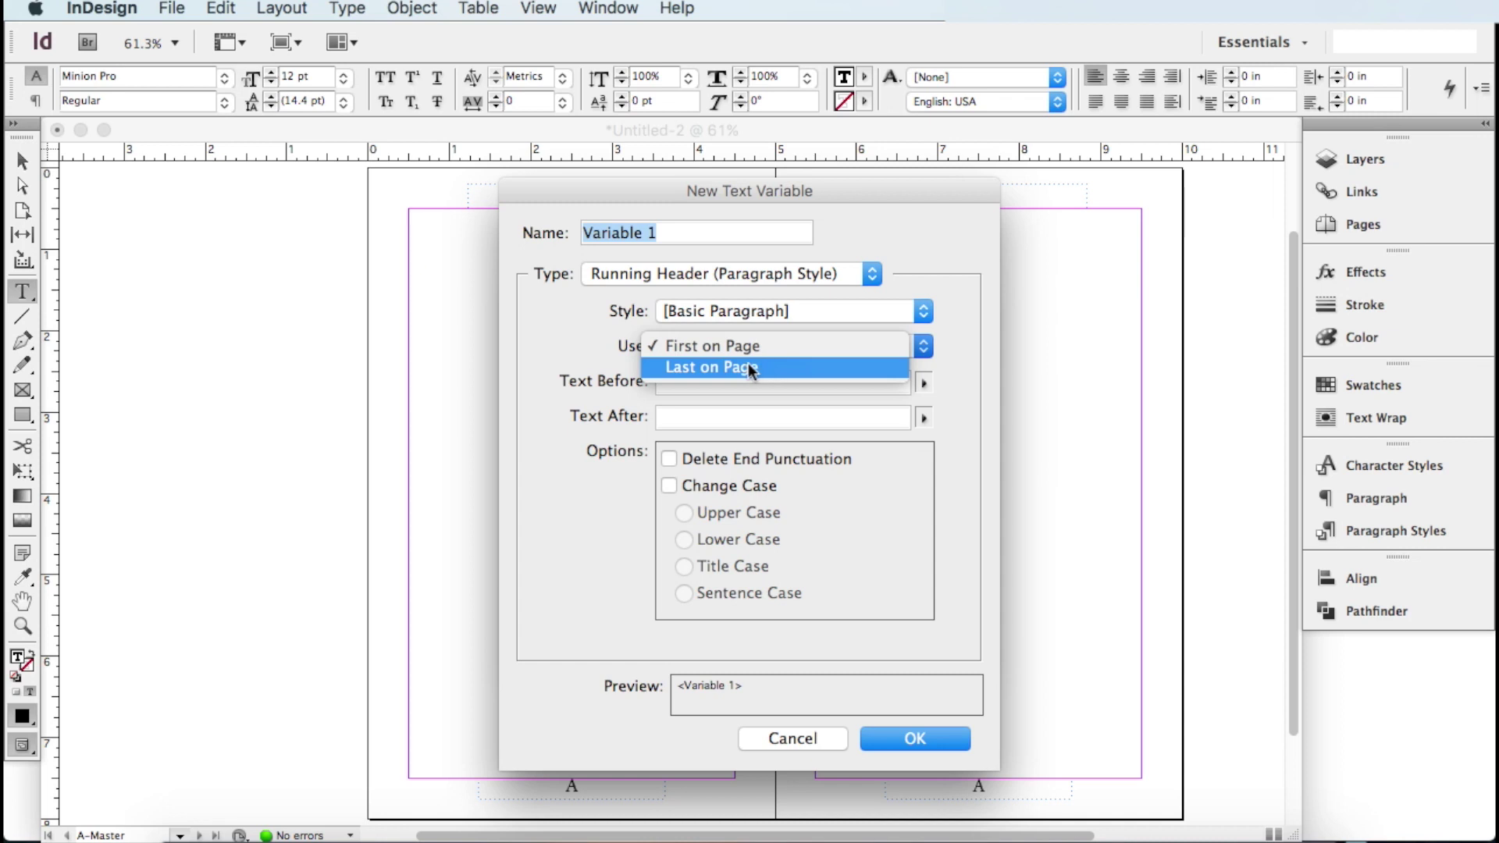
{"action": "left_click", "coordinate": [945, 358]}
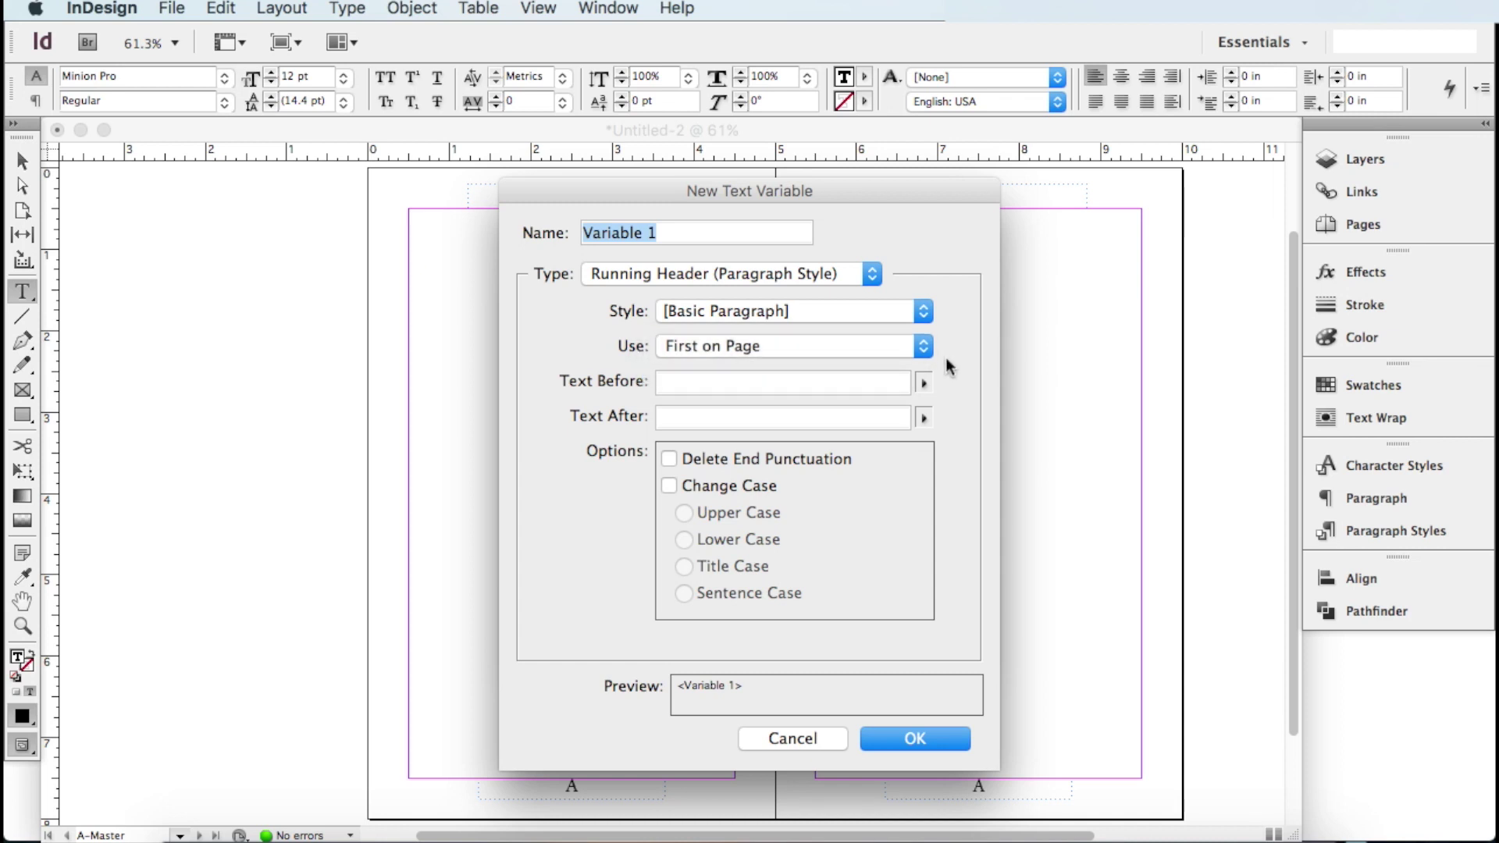
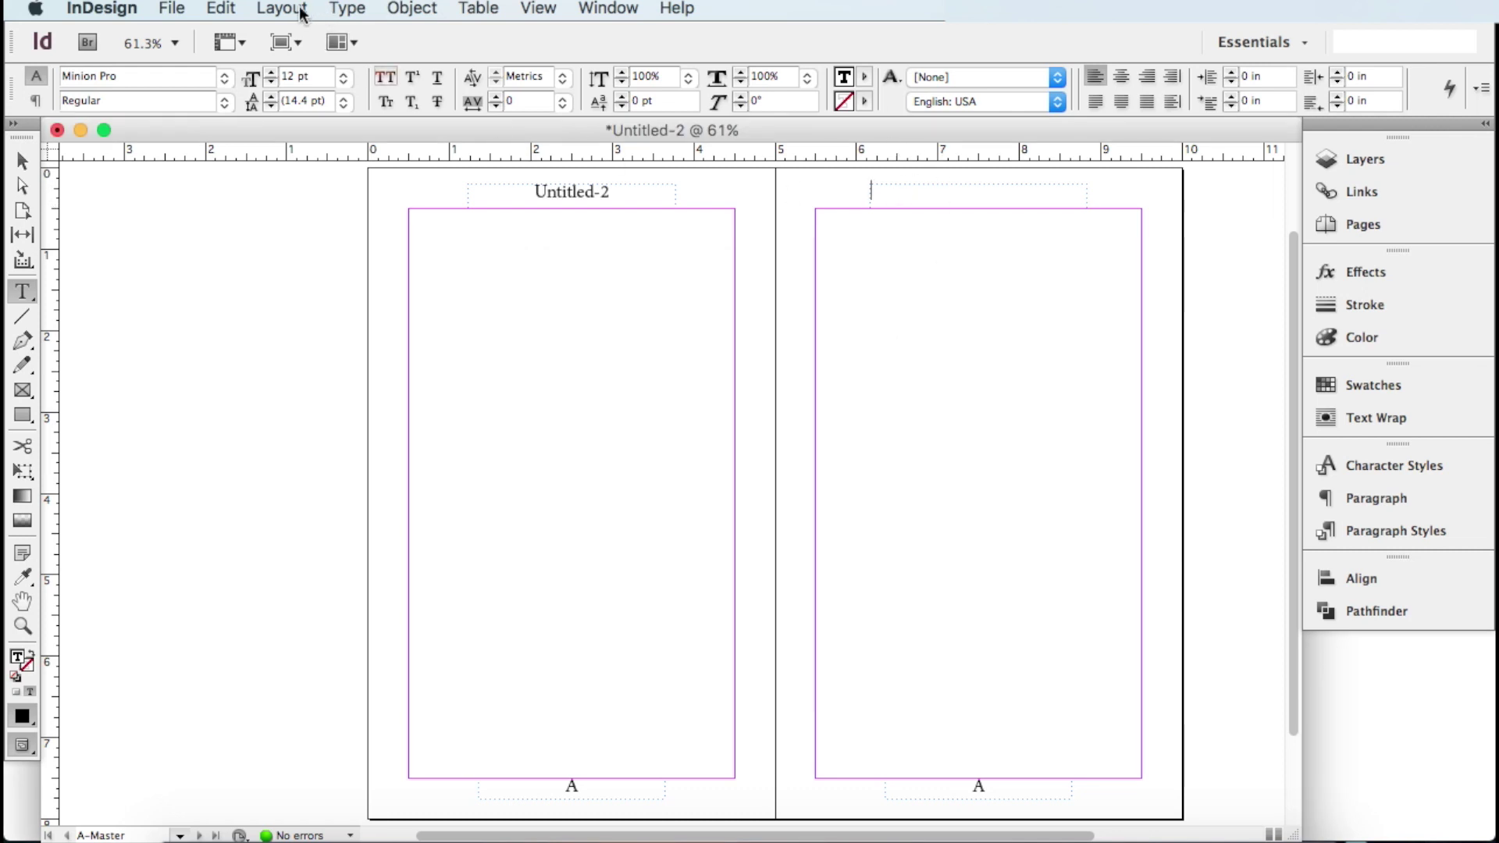
Insert the Variable 1 text variable into the right master page's header frame
{"action": "left_click", "coordinate": [348, 10]}
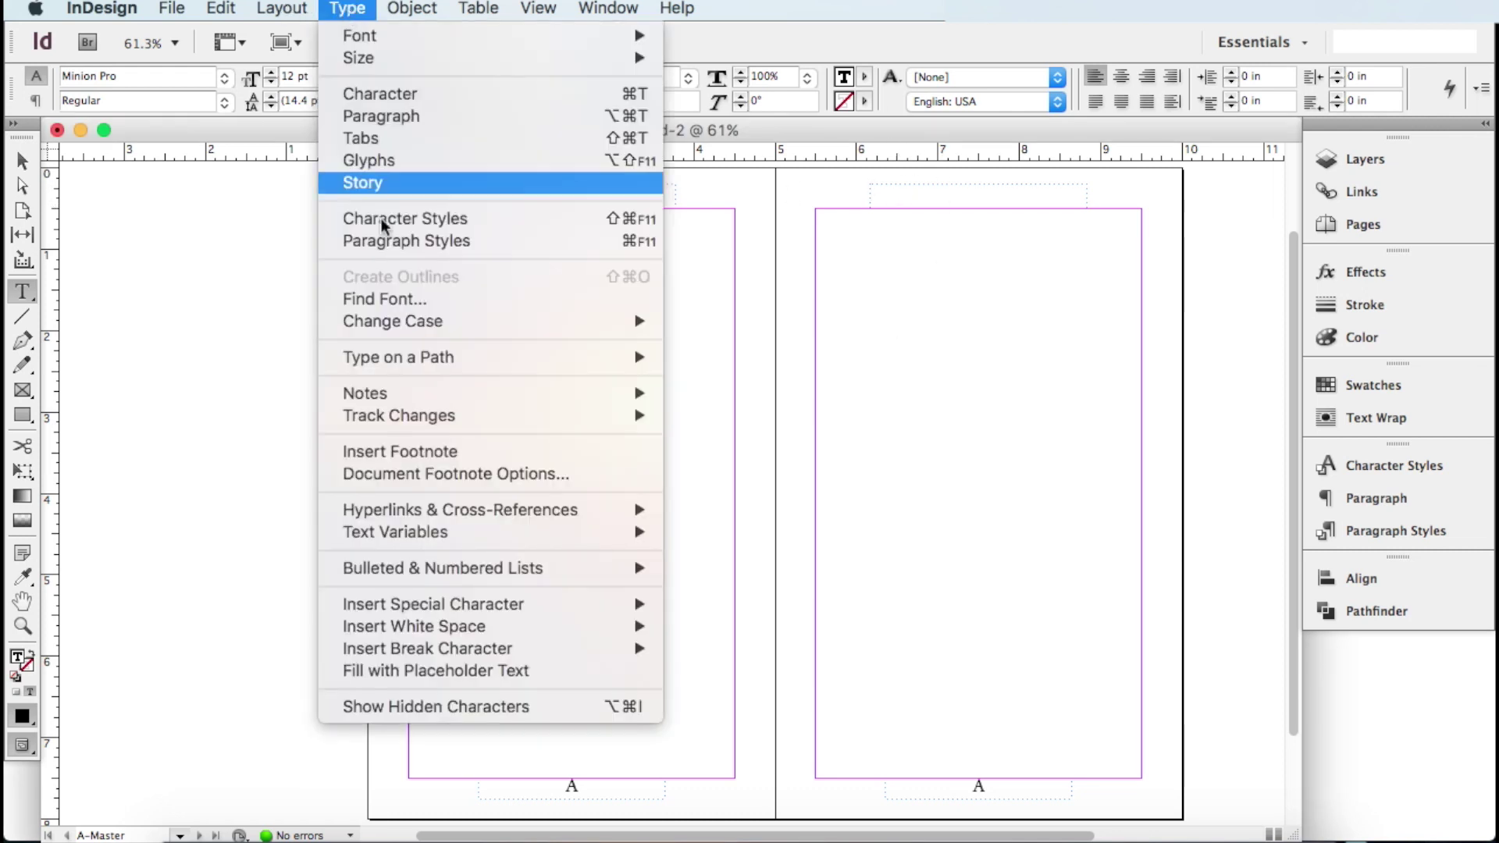
{"action": "mouse_move", "coordinate": [447, 534]}
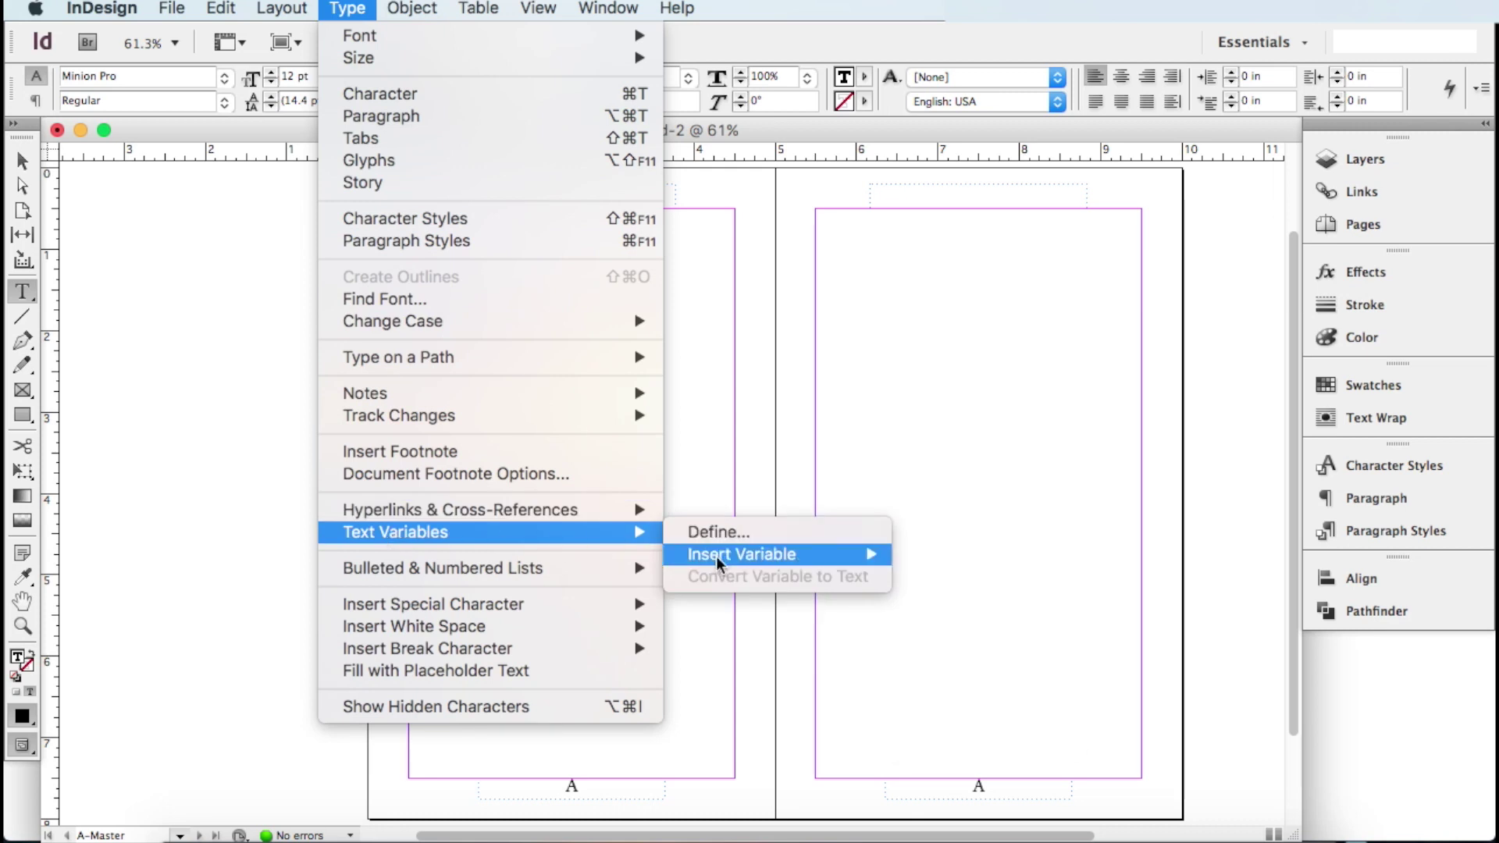
{"action": "mouse_move", "coordinate": [720, 560]}
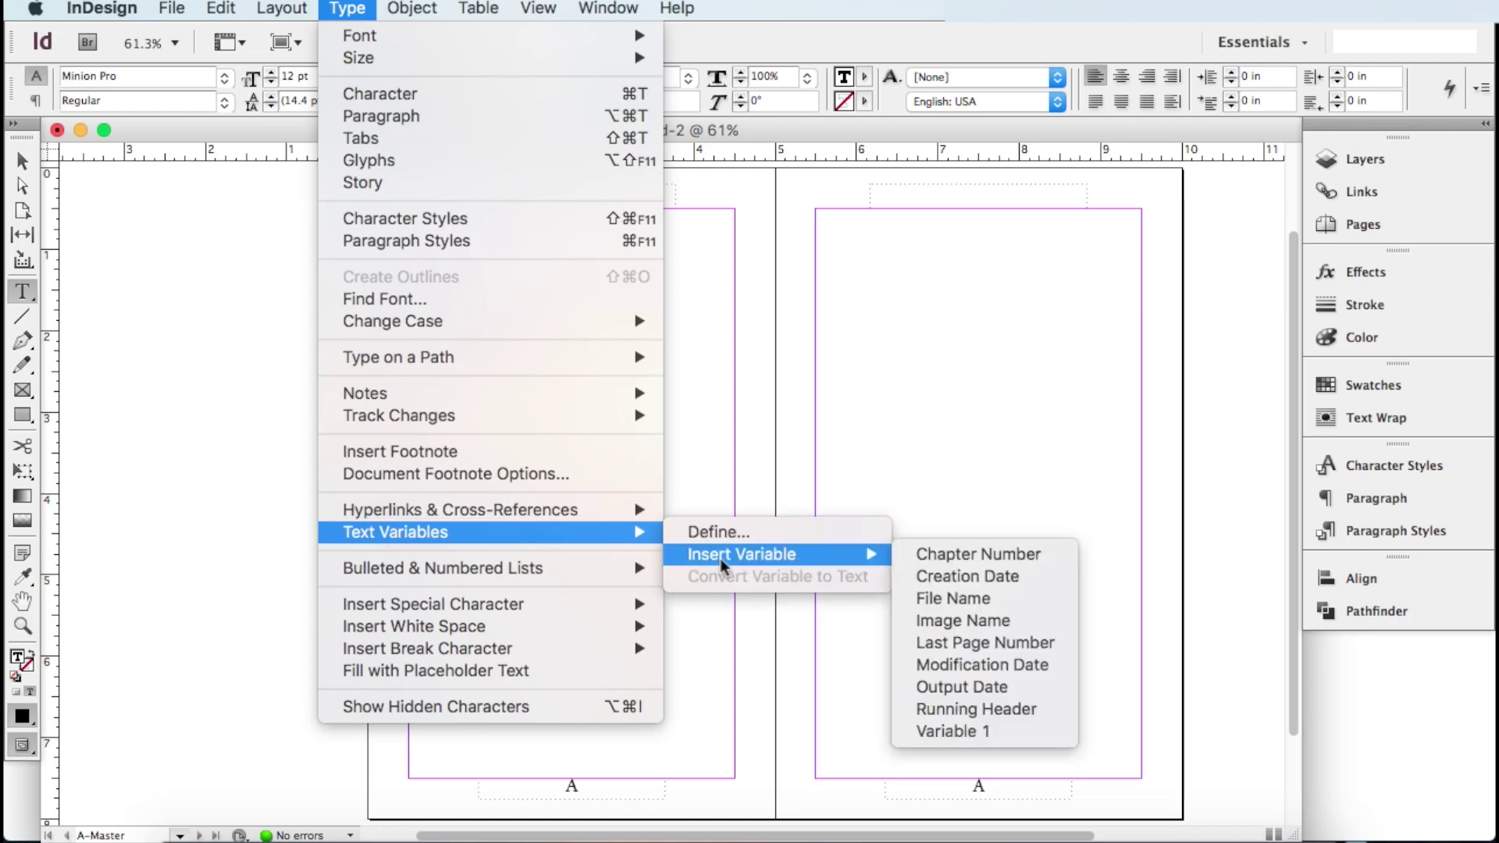
{"action": "left_click", "coordinate": [957, 730]}
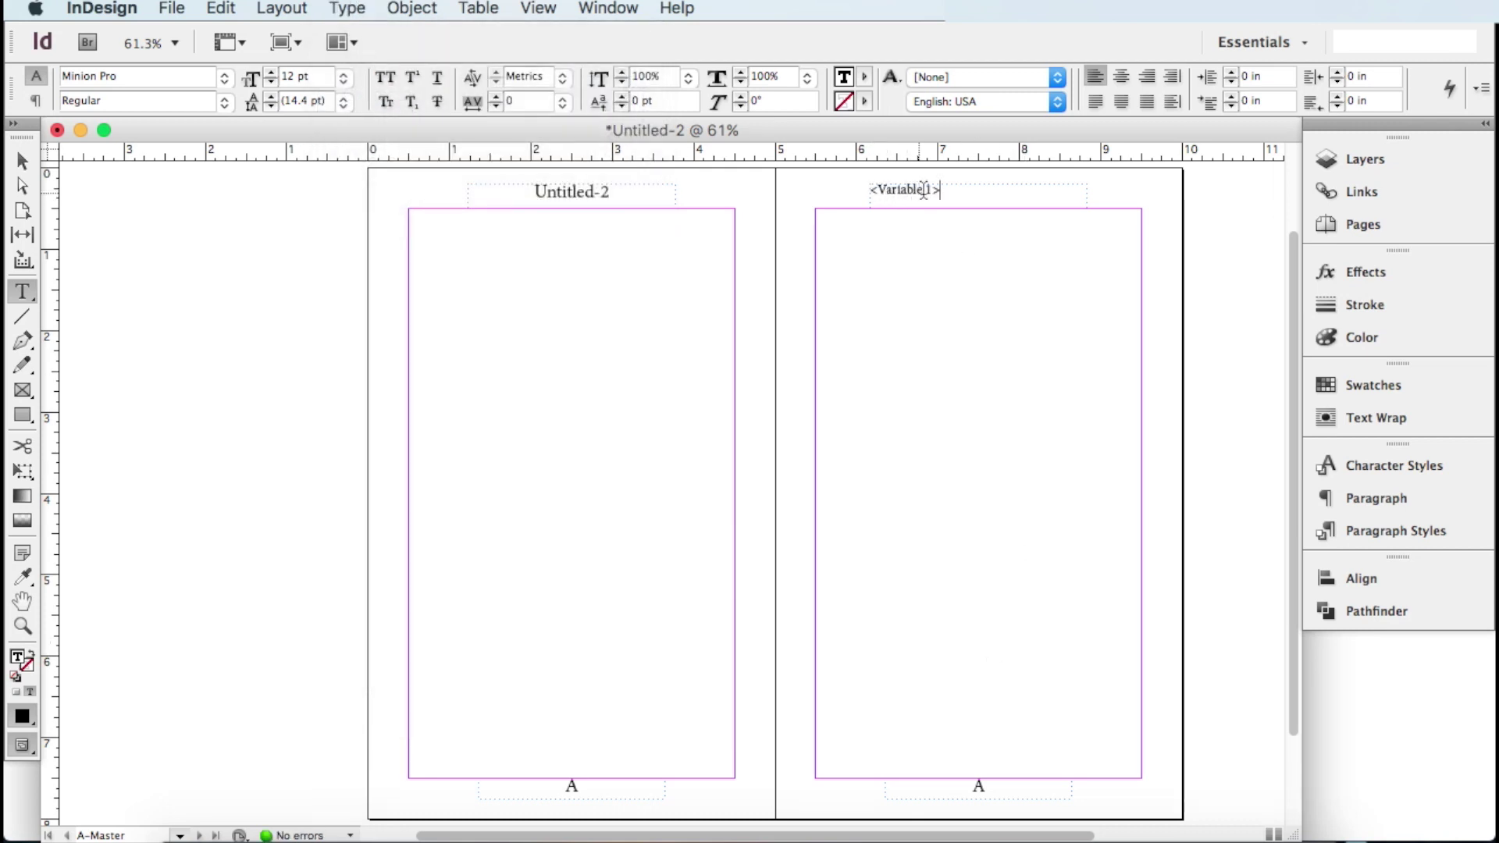